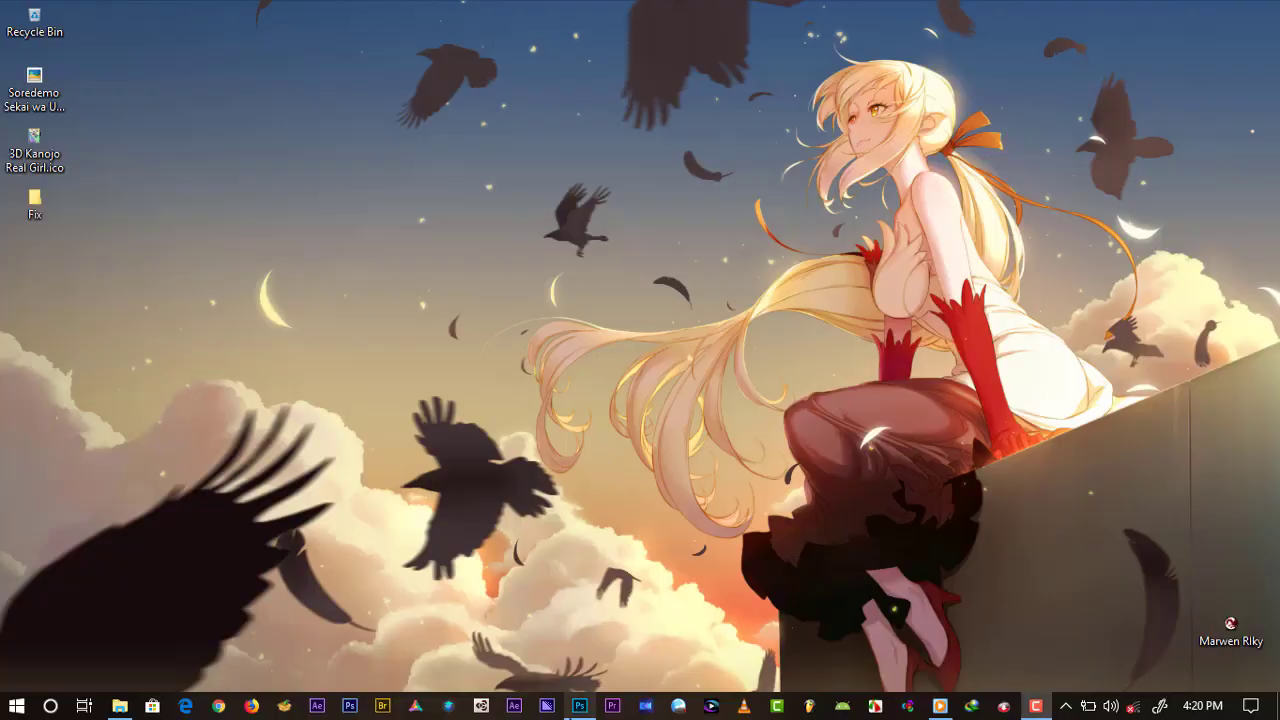
- Bring Photoshop back up and check its installed version in the Help information, then close it
left_click(579, 705)
left_click(441, 12)
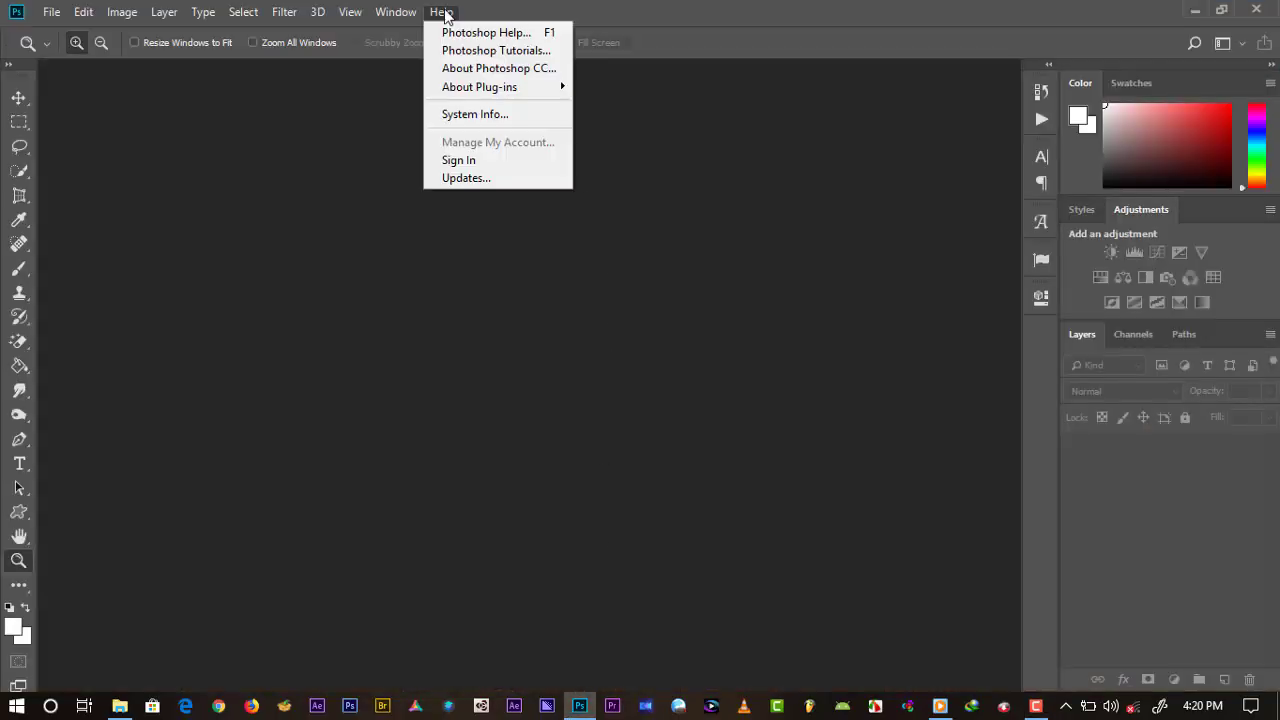
left_click(469, 68)
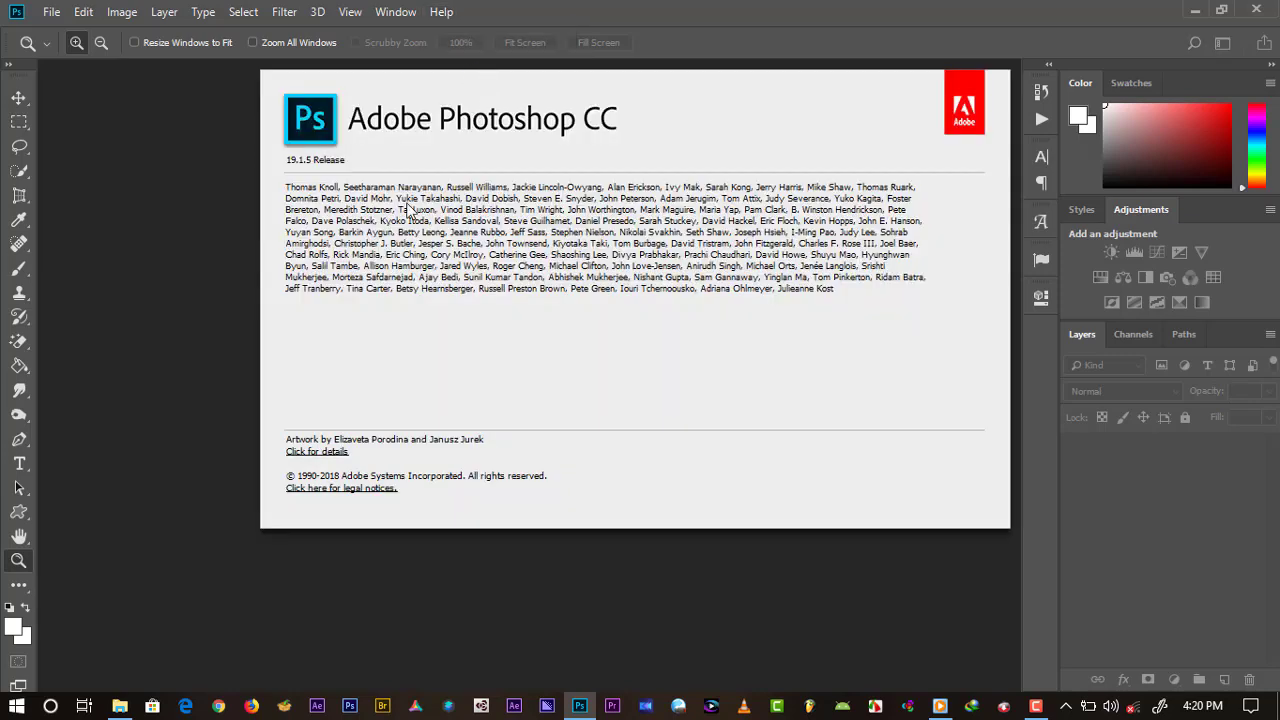
left_click(482, 187)
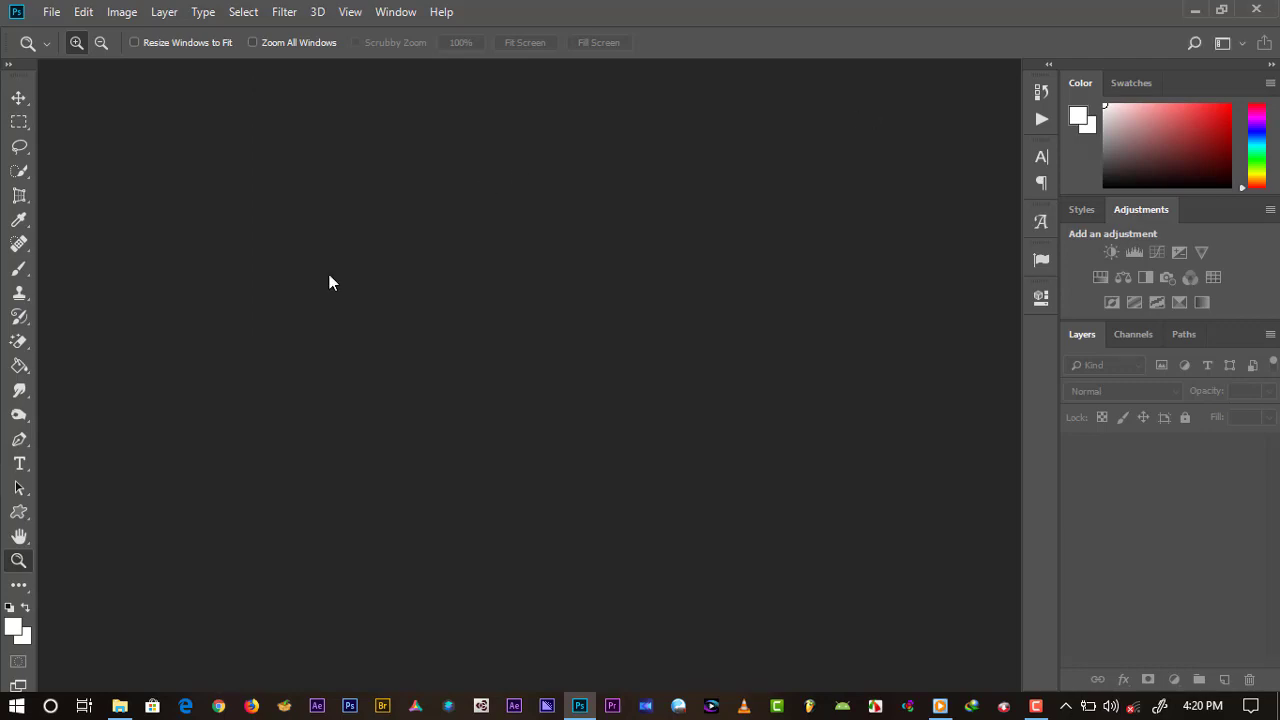
- Inspect the Properties of 3D Kanojo Real Girl.ico on the desktop, noting its ICO File (.ico) type
key("super+d")
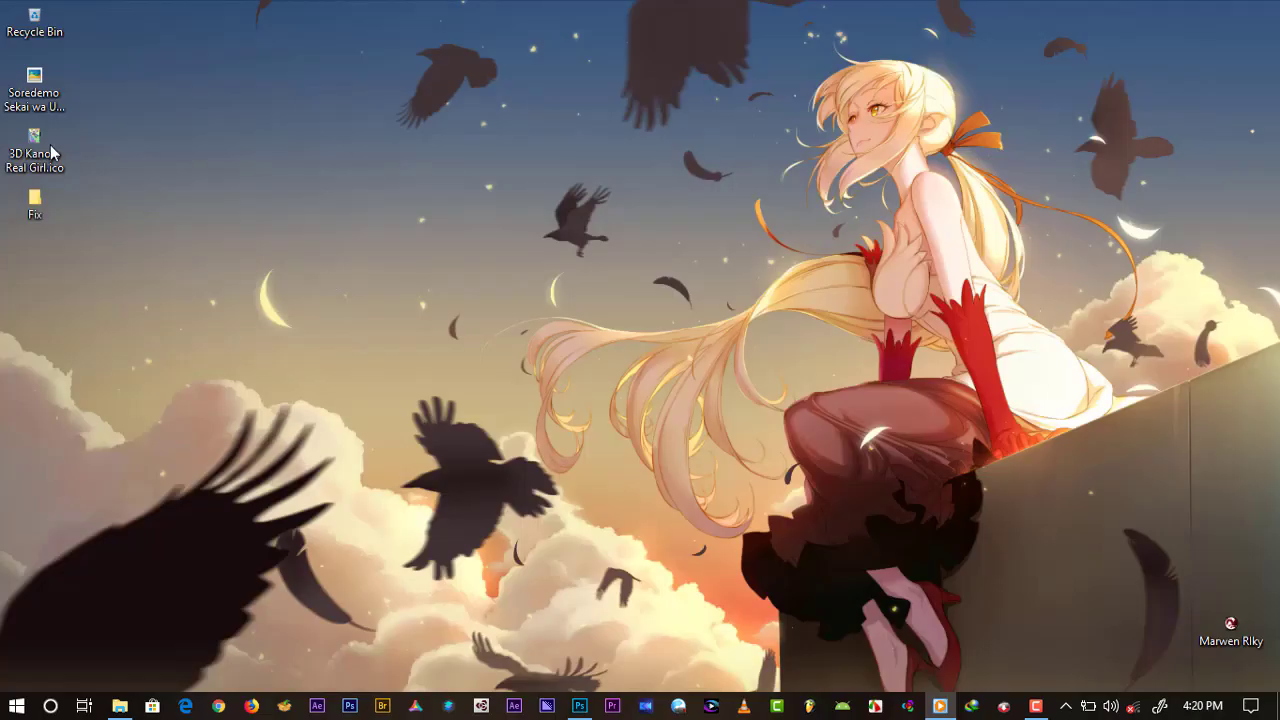
left_click(52, 152)
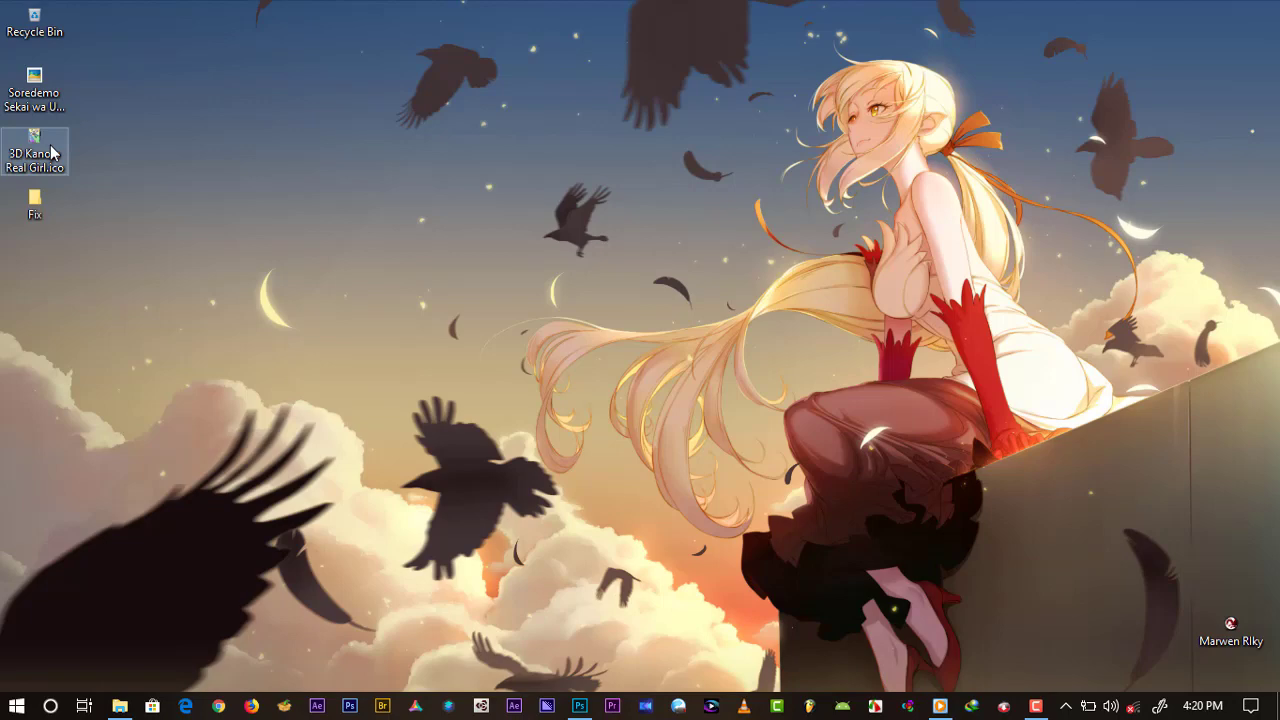
right_click(52, 152)
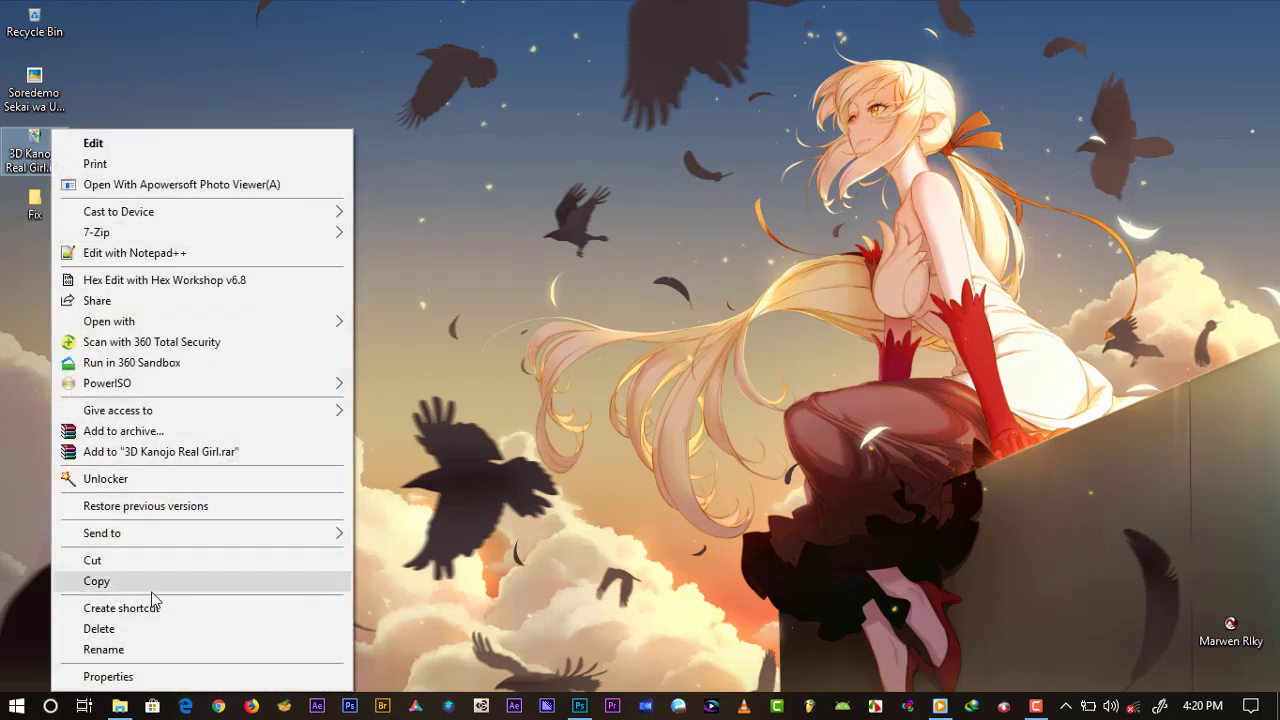
left_click(168, 680)
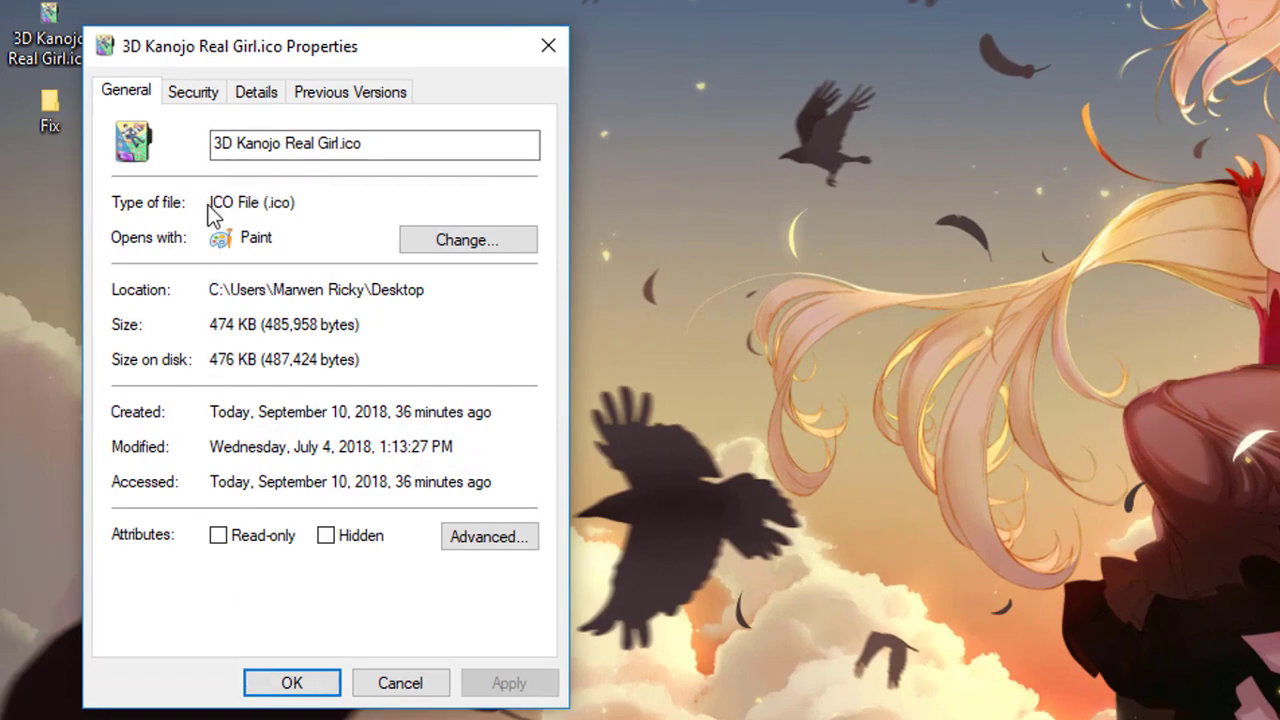
left_click_drag(210, 202, 304, 203)
left_click(301, 197)
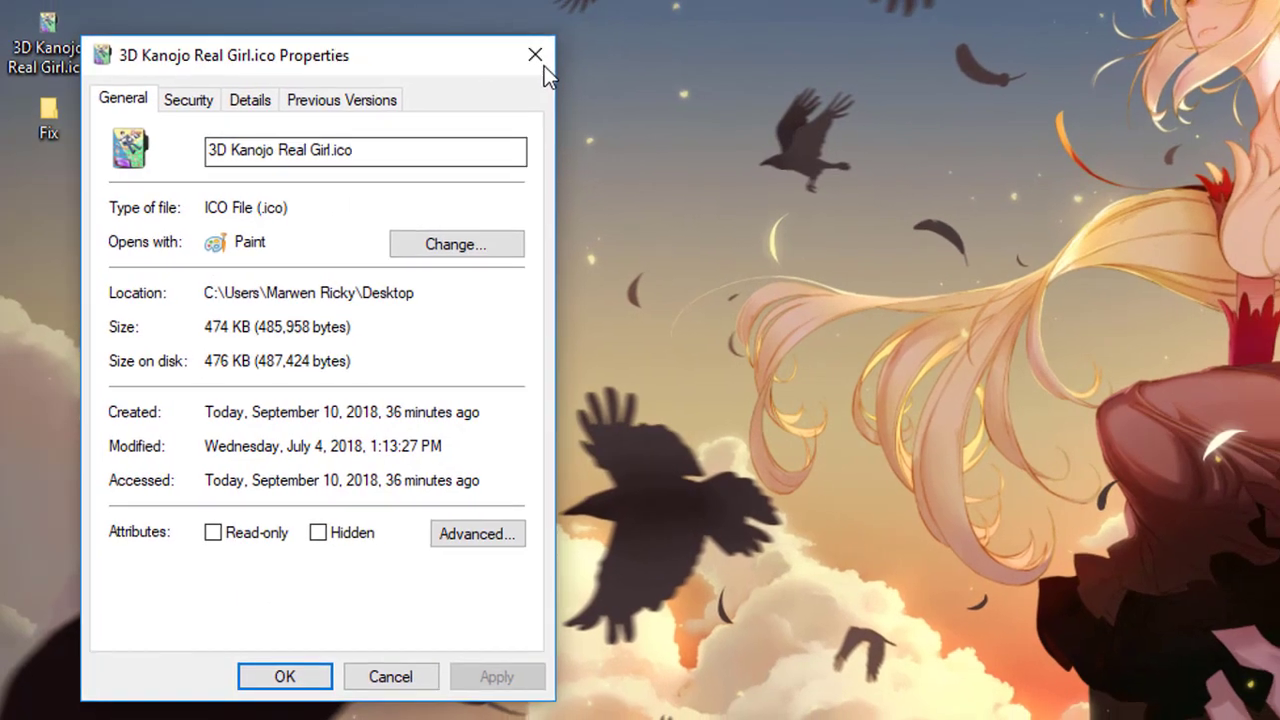
left_click(548, 46)
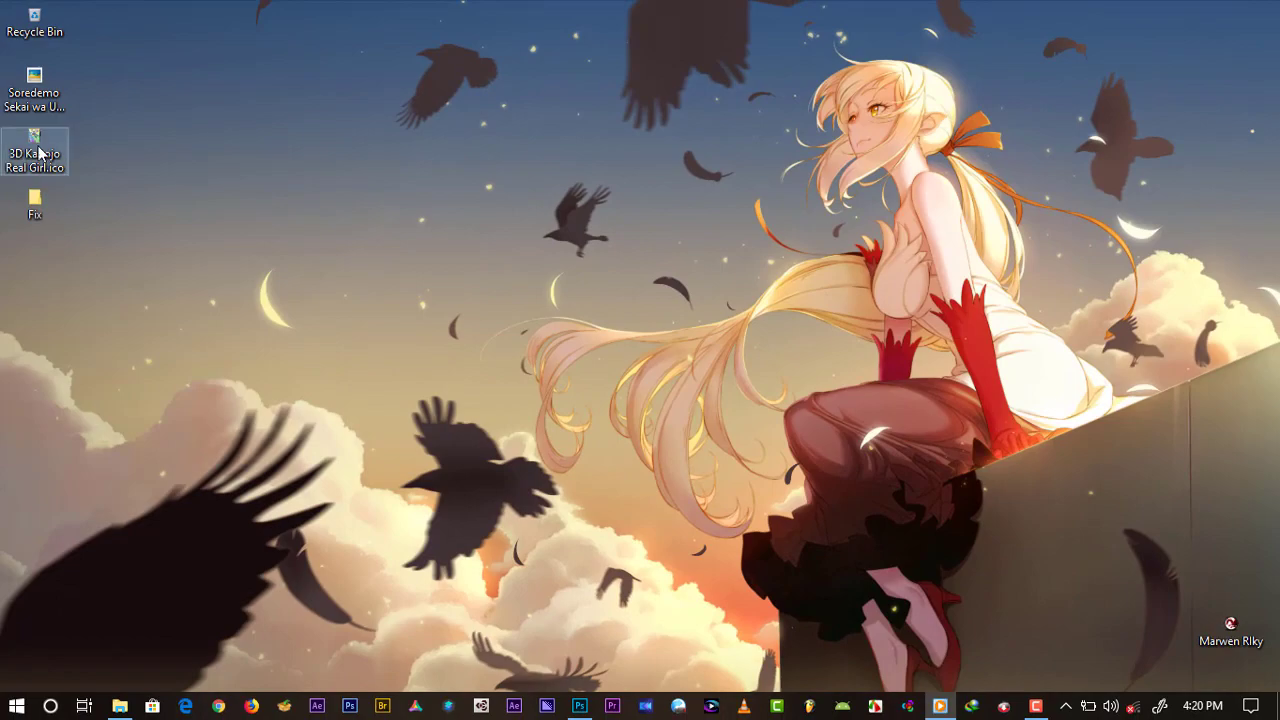
- Drag the .ico onto Photoshop, then try File > Open, dismissing both wrong-document errors
mouse_move(38, 152)
left_mouse_down()
mouse_move(585, 710)
mouse_move(594, 376)
left_mouse_up()
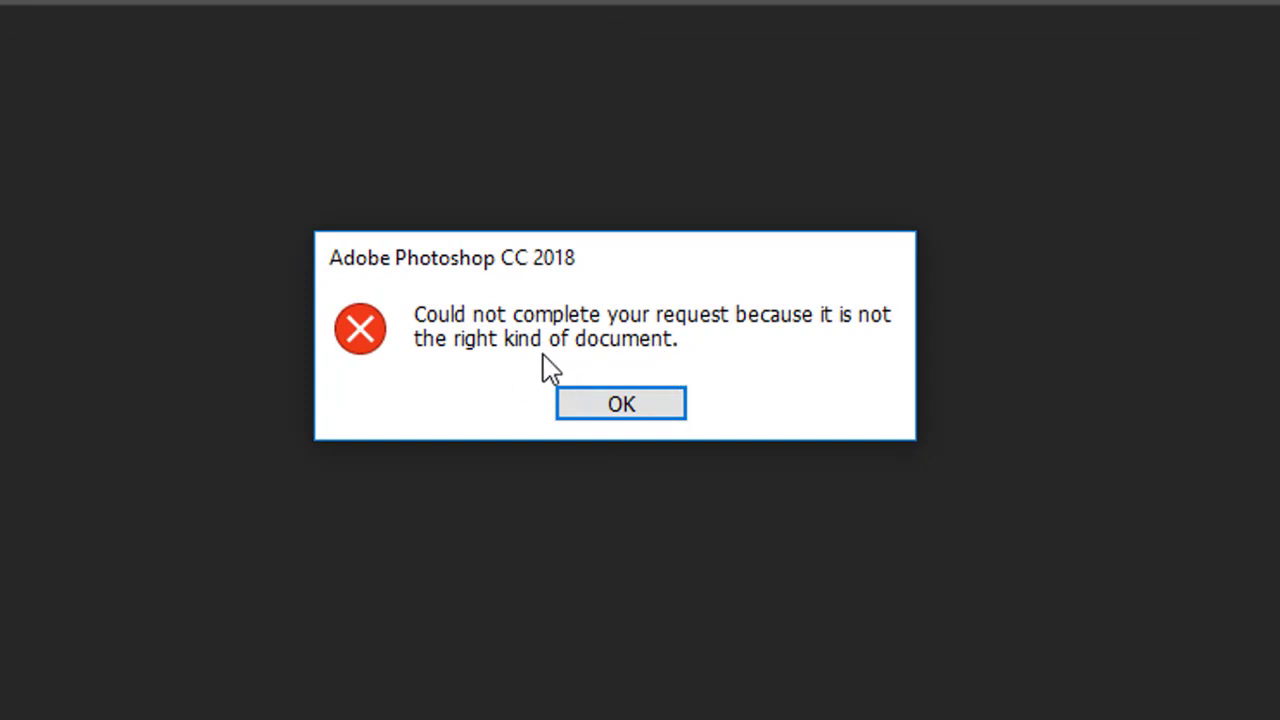
left_click(625, 403)
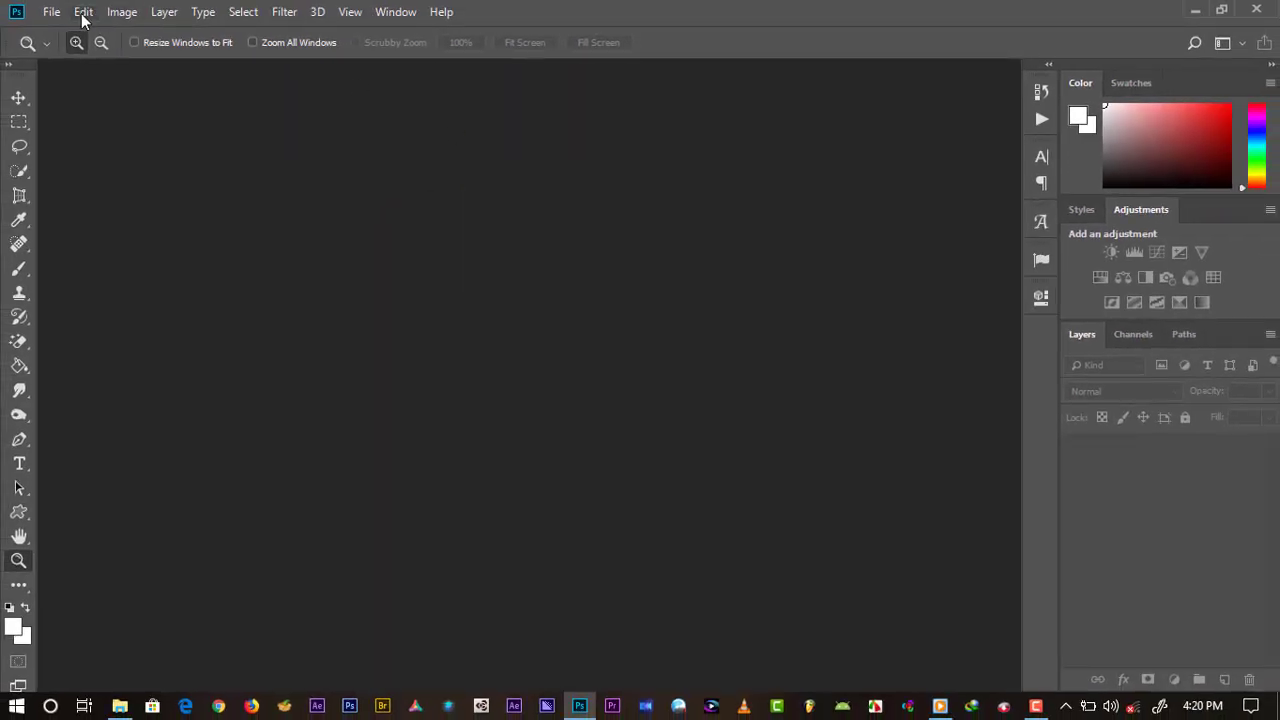
left_click(51, 12)
left_click(64, 46)
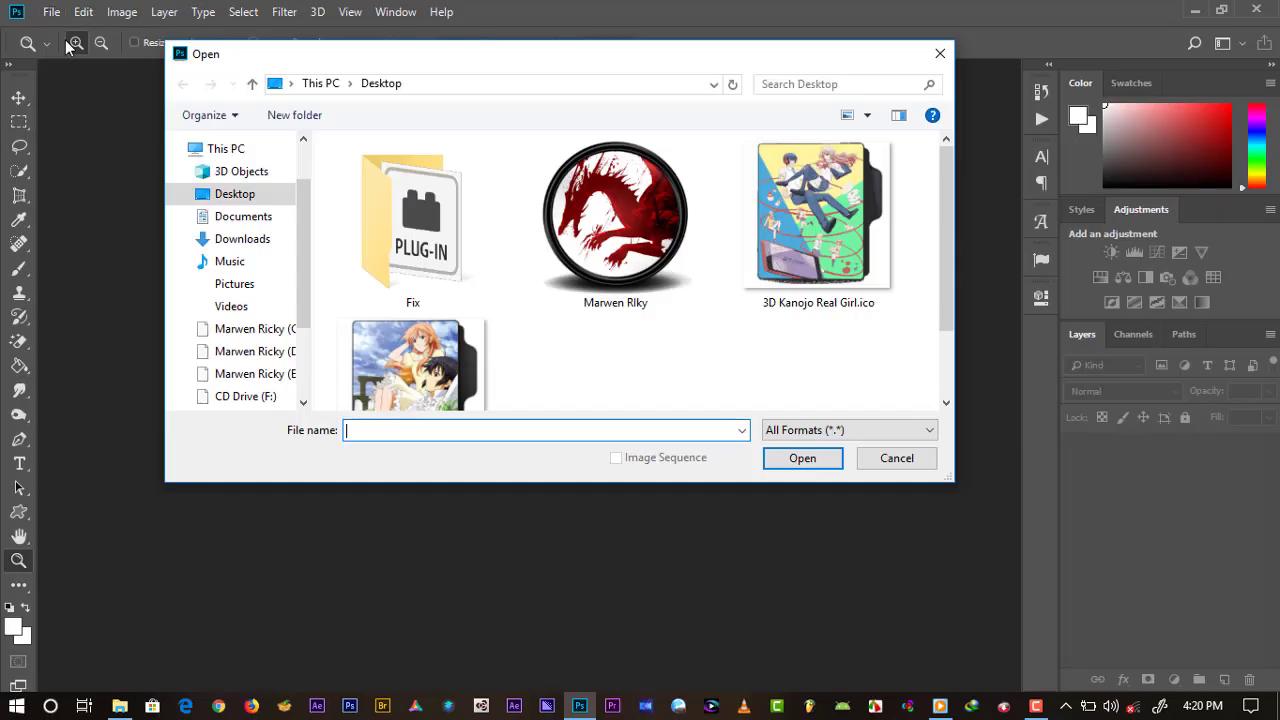
scroll(727, 194, "down", 1)
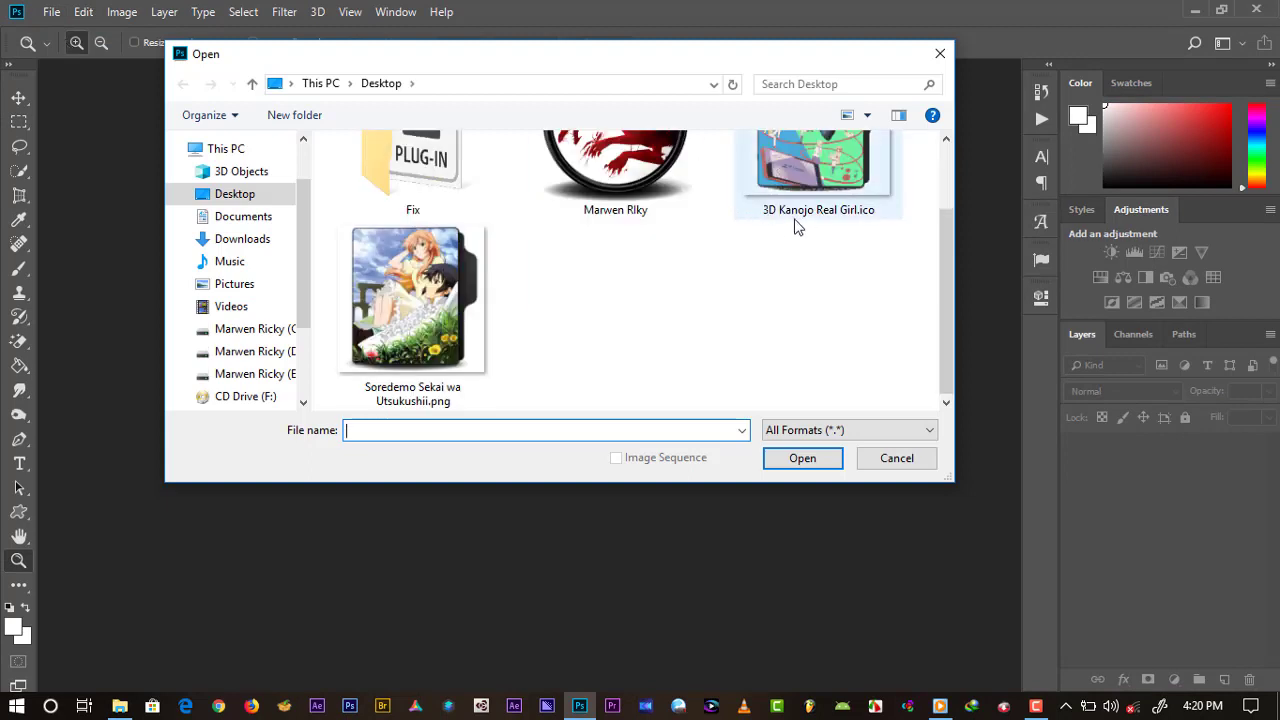
left_click(788, 222)
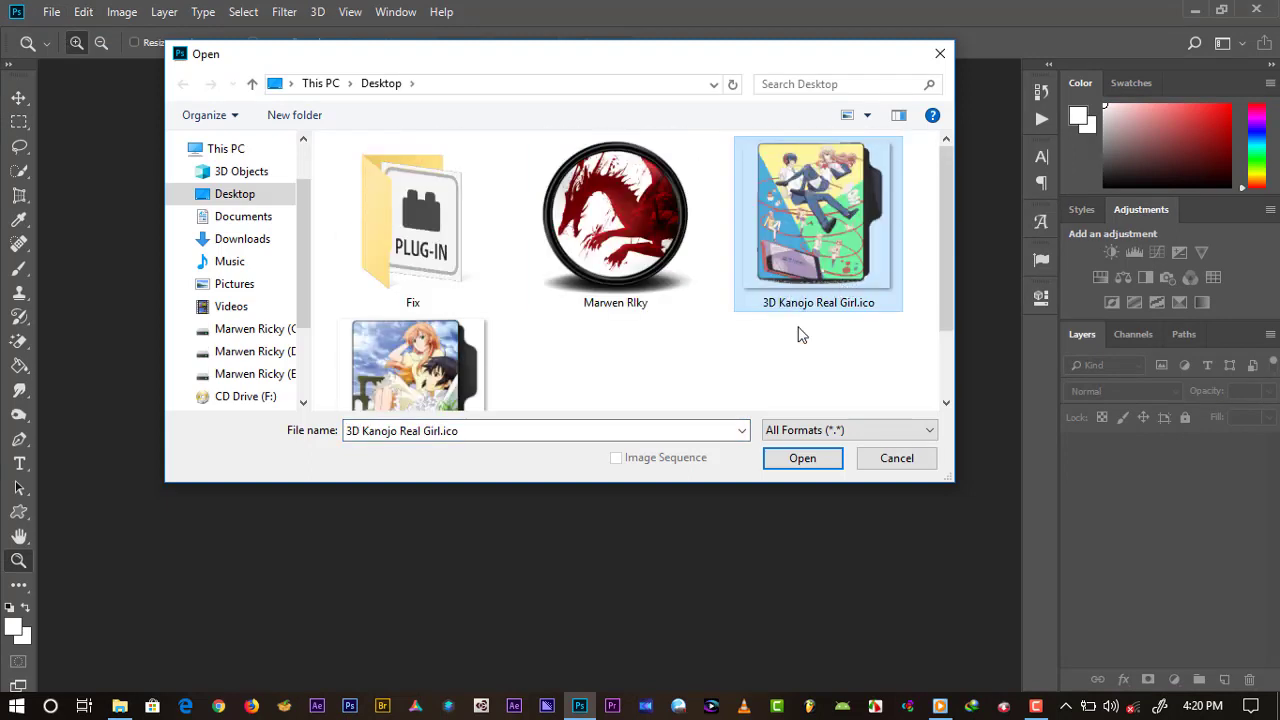
left_click(815, 460)
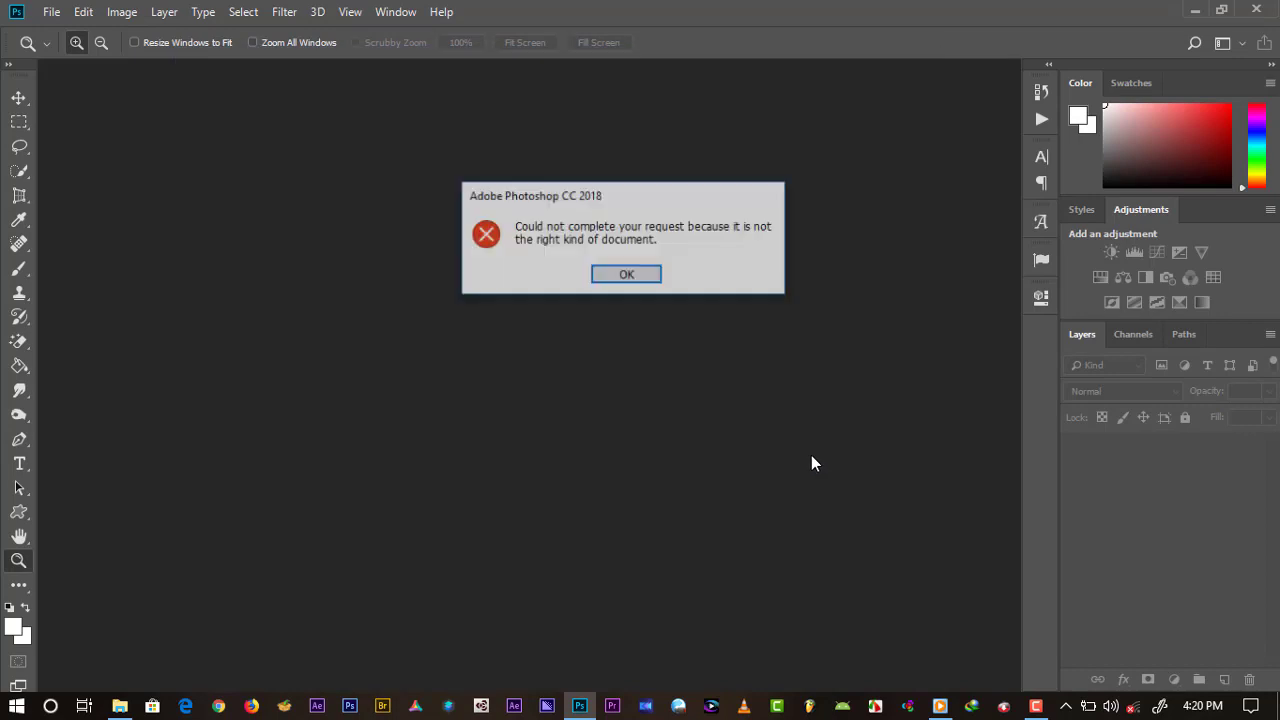
left_click(626, 276)
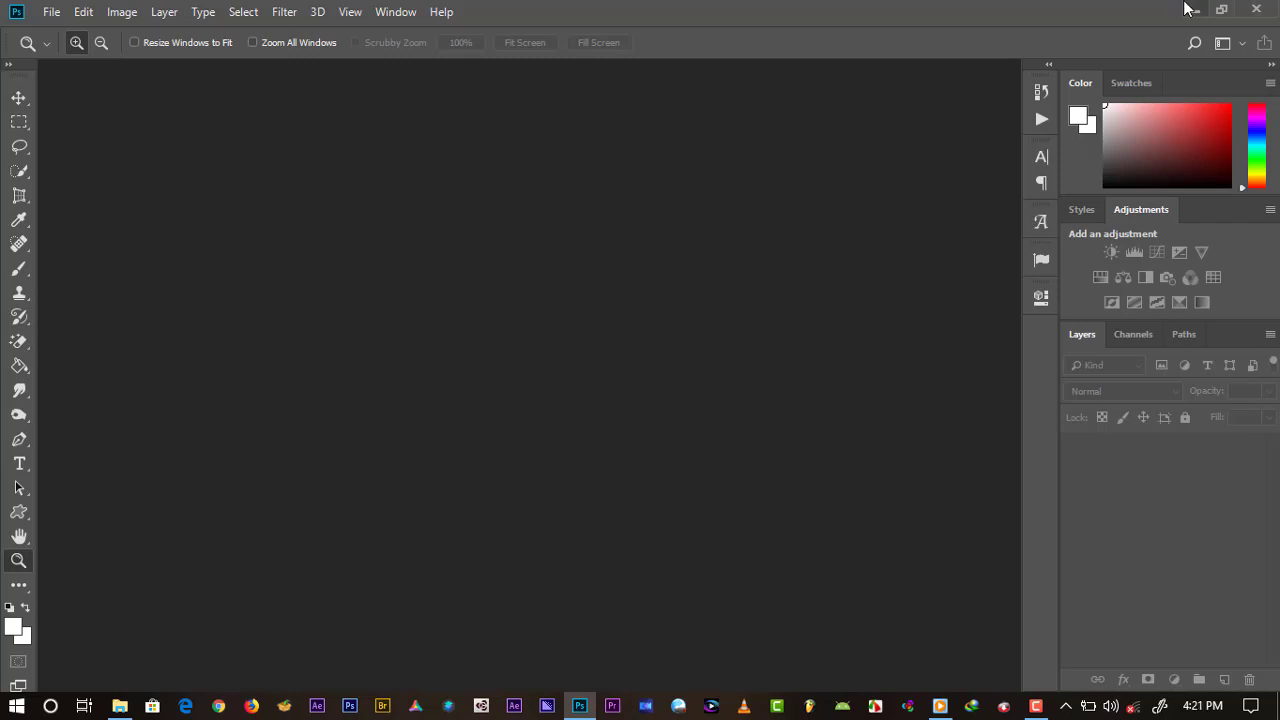
- Open Soredemo Sekai wa Utsukushii.png from the Desktop in Photoshop
left_click(45, 14)
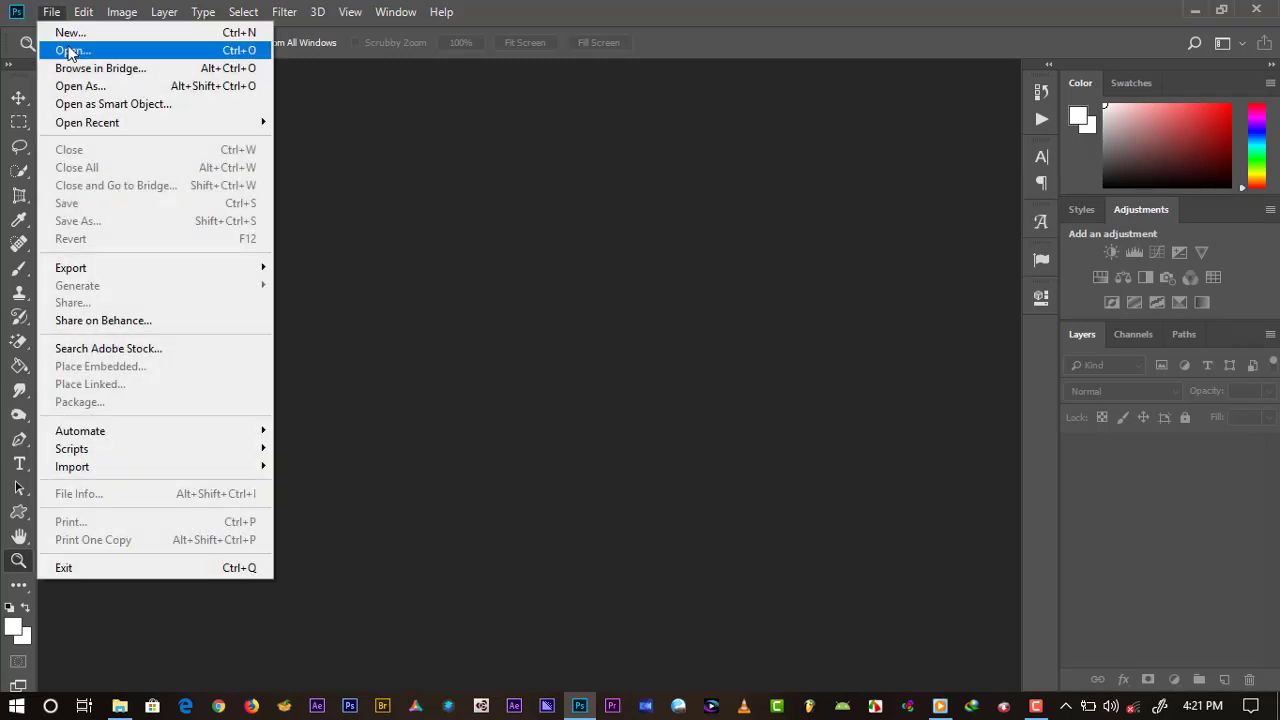
key("Escape")
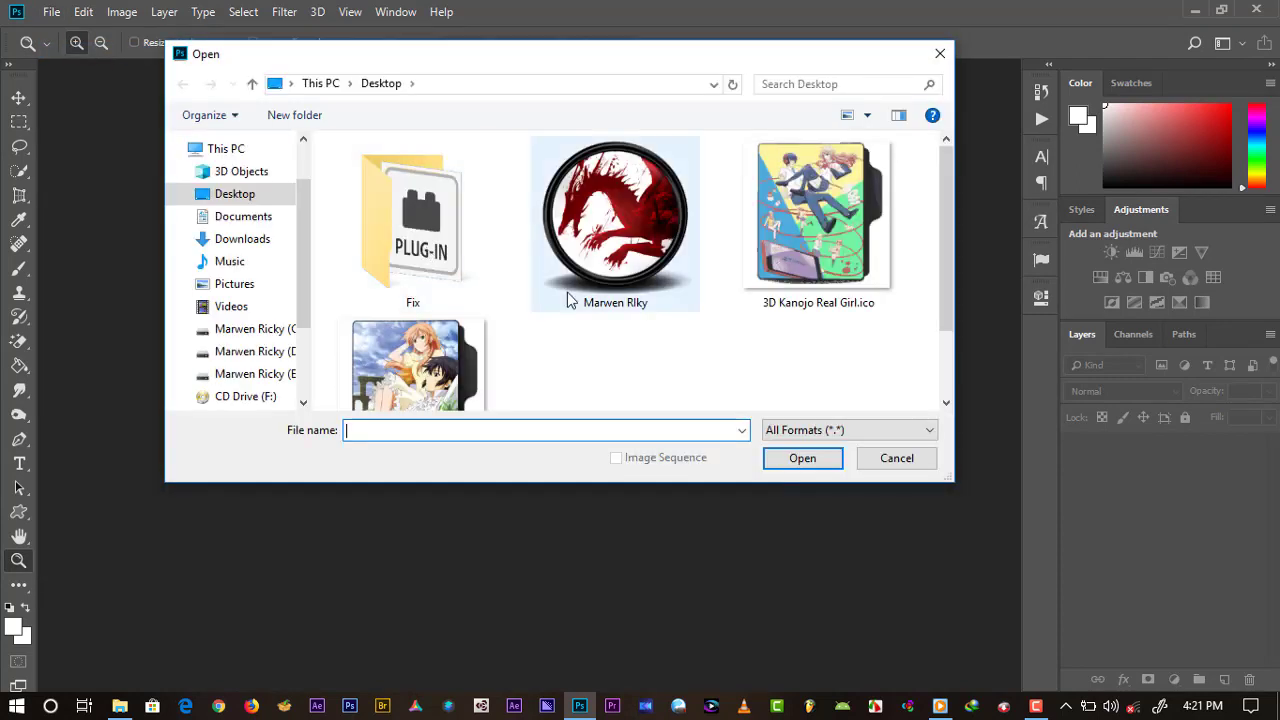
scroll(560, 298, "down", 2)
left_click(405, 378)
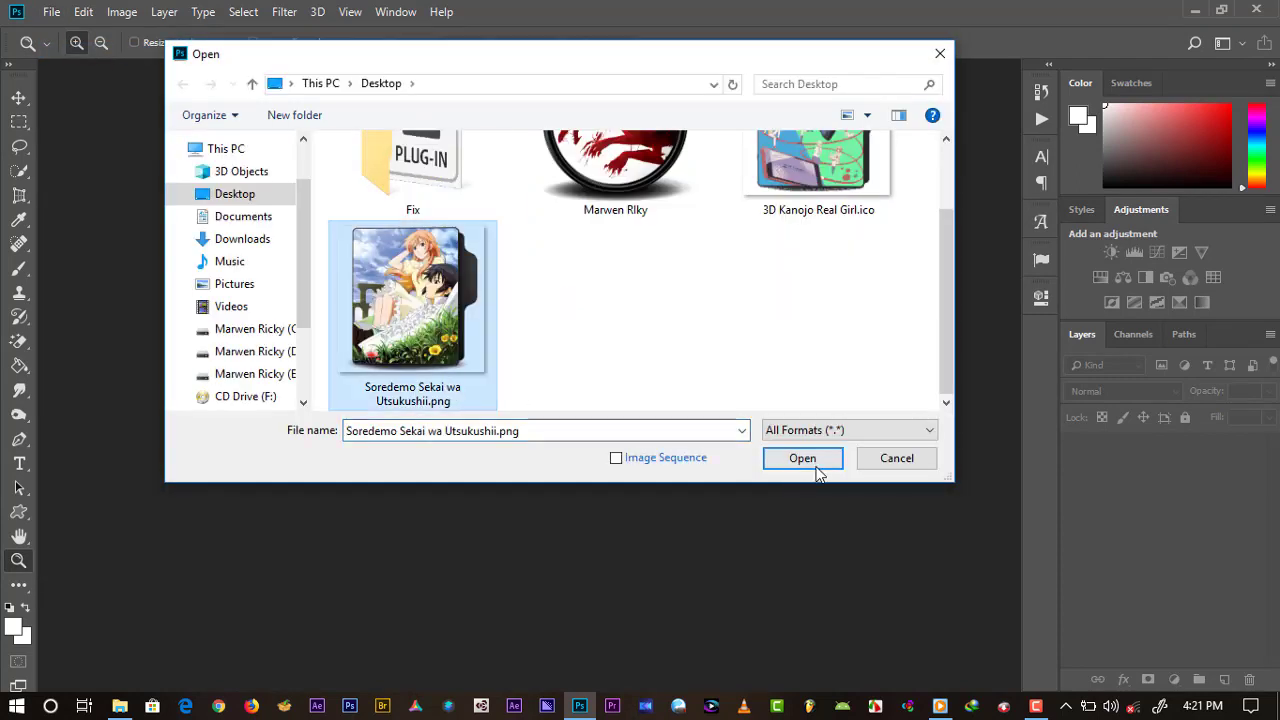
left_click(806, 461)
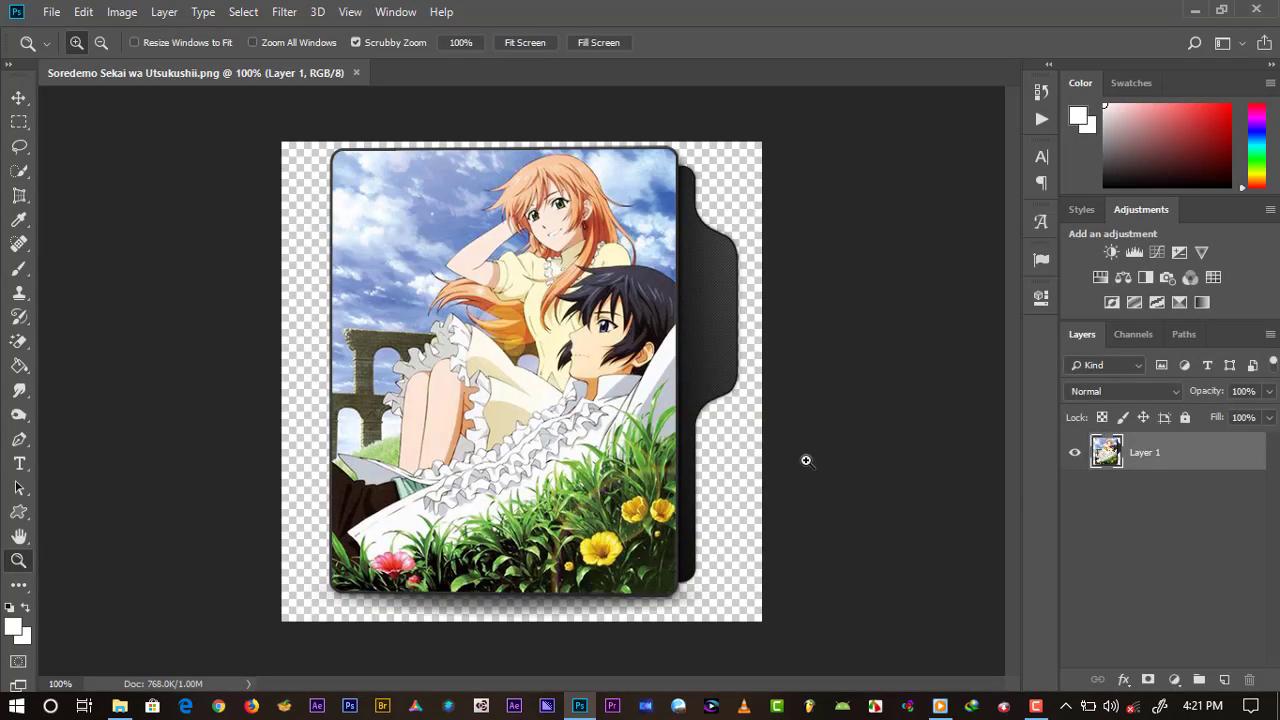
- Check Export As formats list only PNG, JPG, GIF and SVG, then close without exporting
left_click(50, 12)
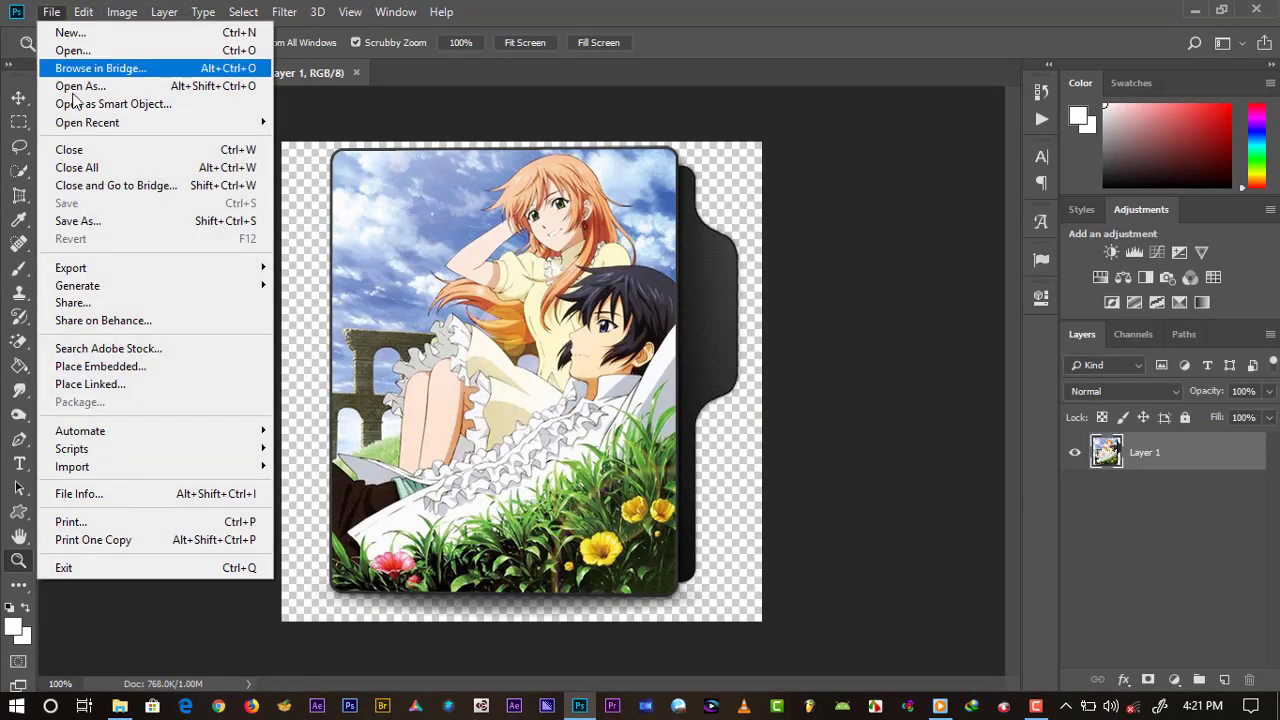
mouse_move(71, 268)
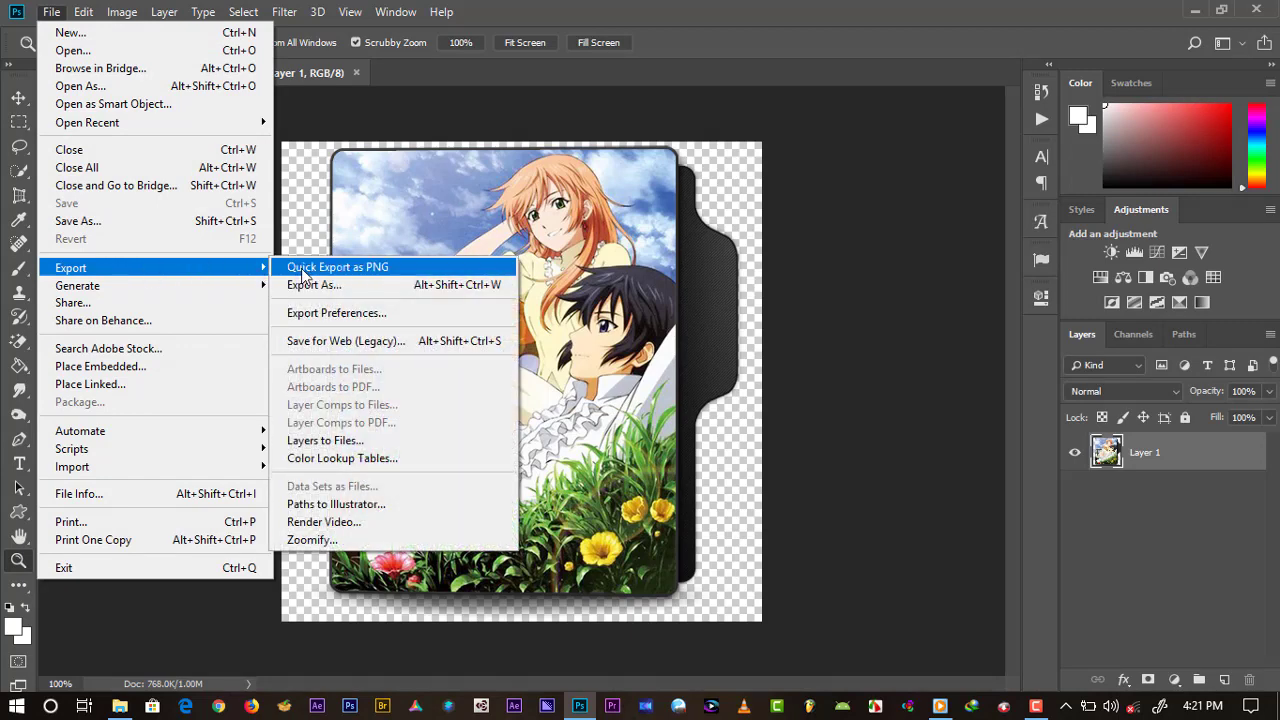
left_click(339, 284)
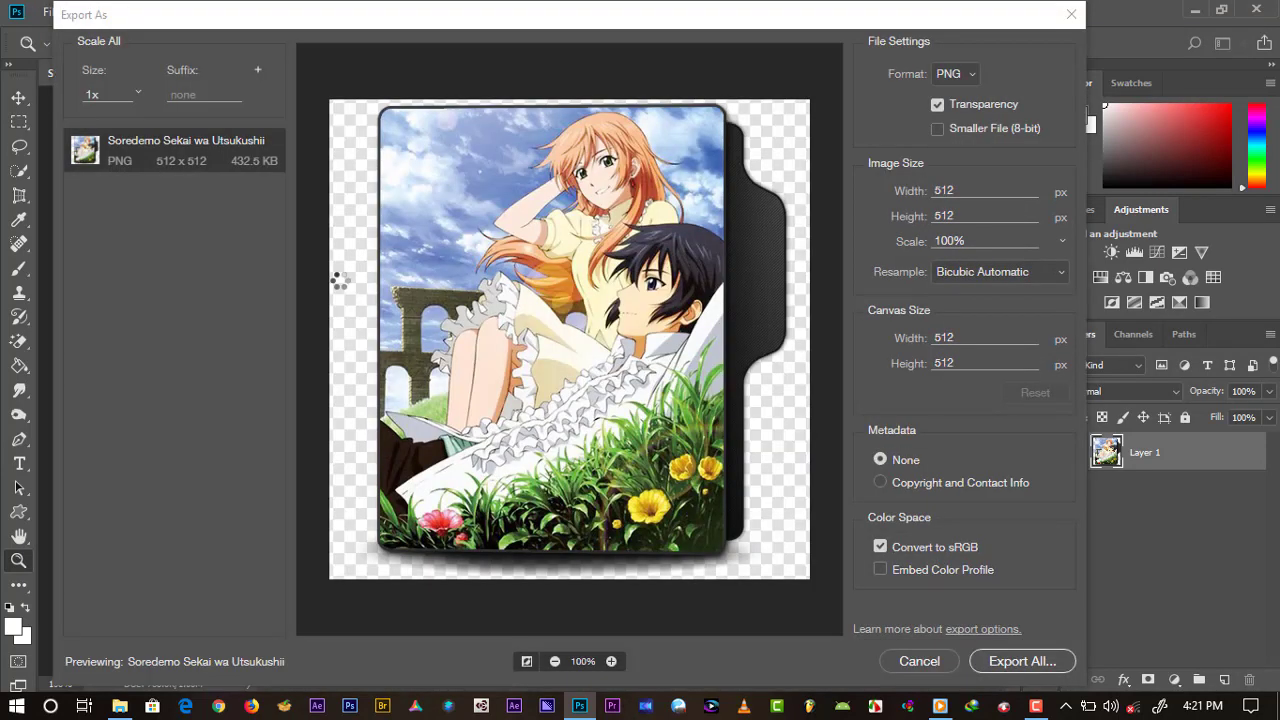
left_click(964, 74)
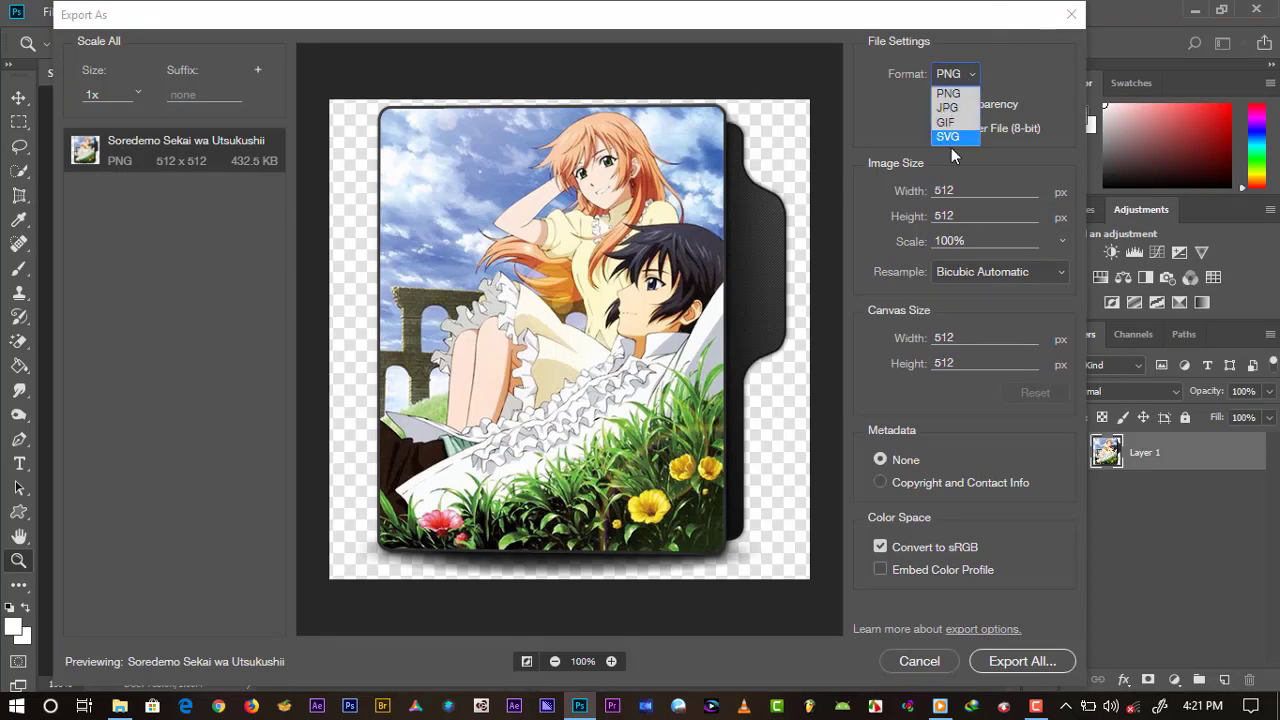
left_click(1029, 71)
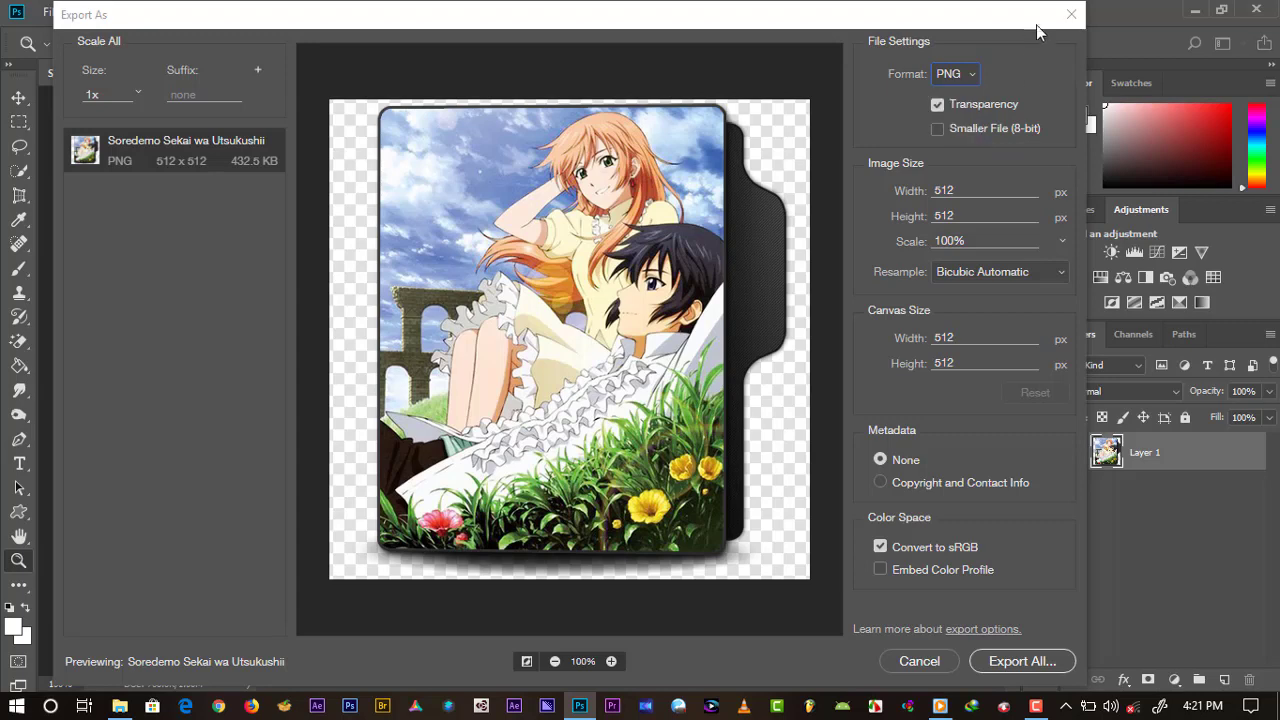
left_click(1058, 16)
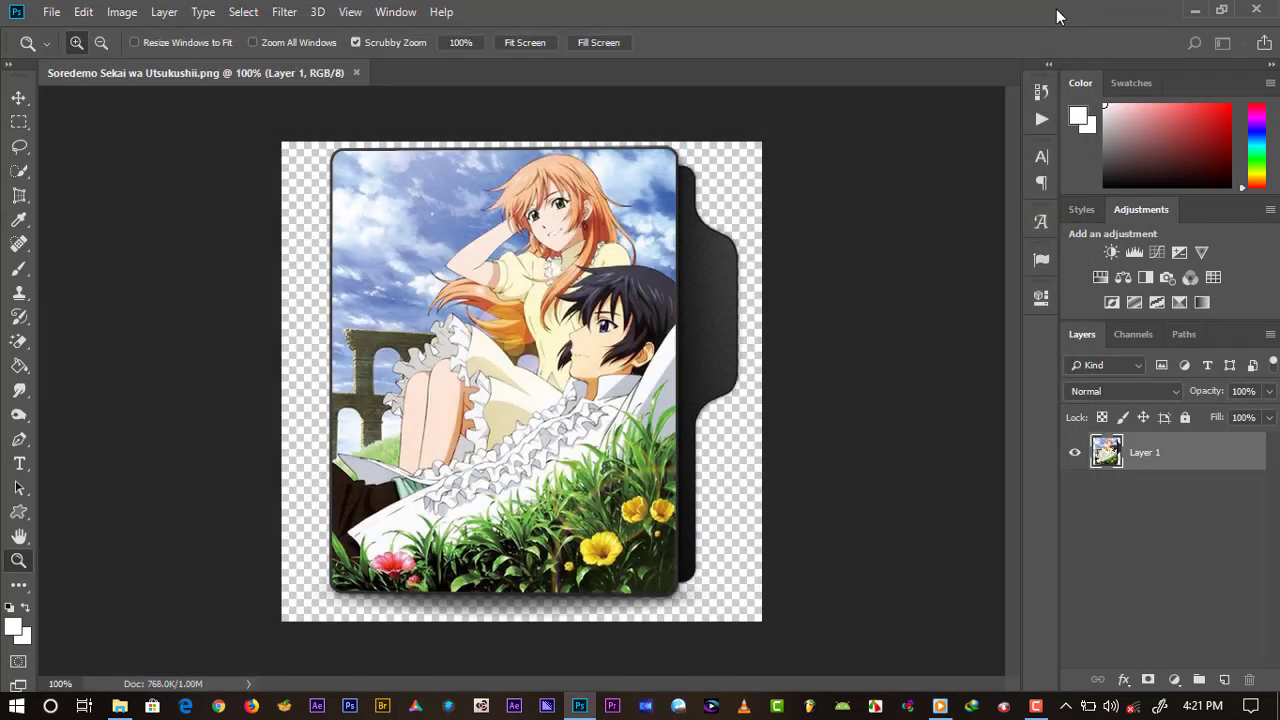
left_click(52, 12)
left_click(110, 220)
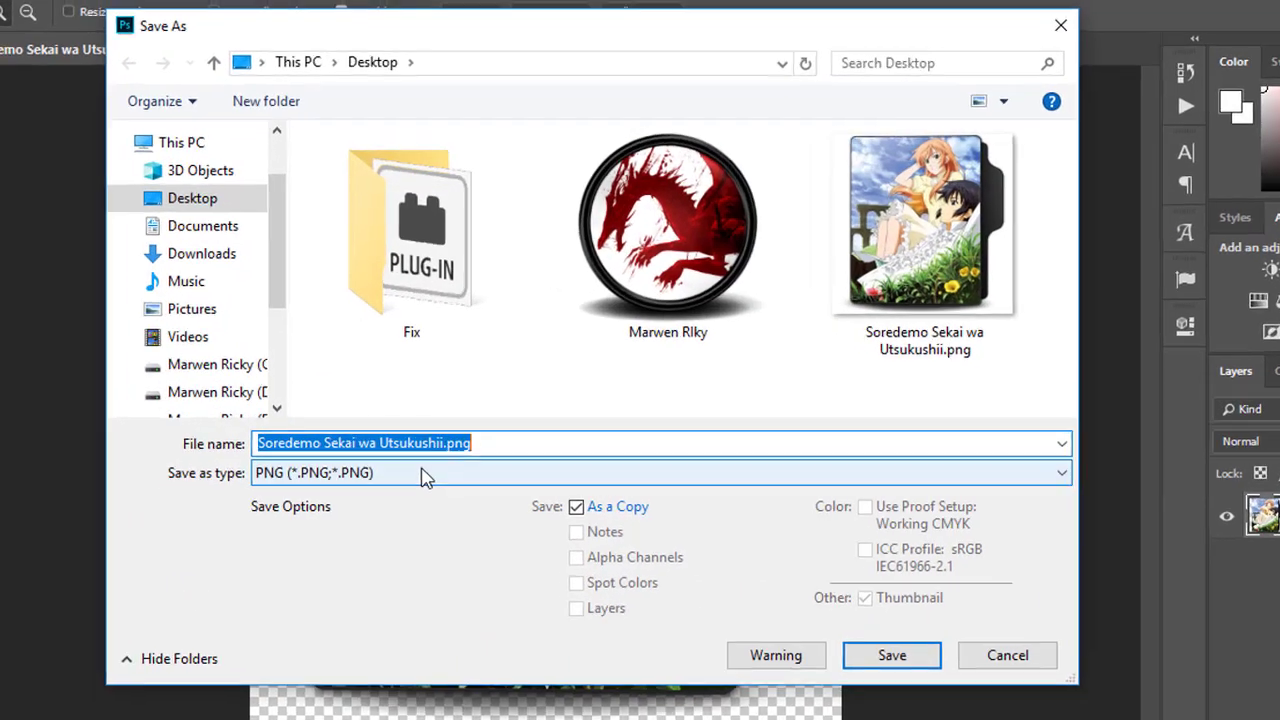
left_click(421, 420)
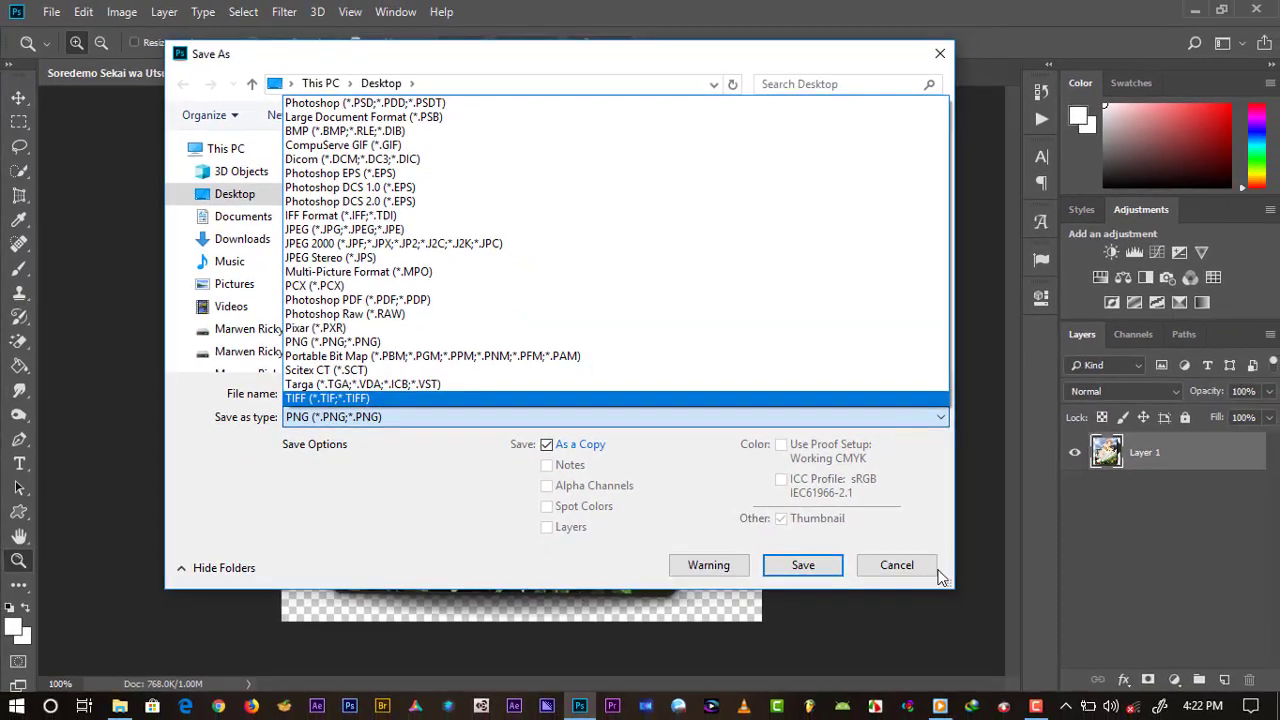
left_click(905, 572)
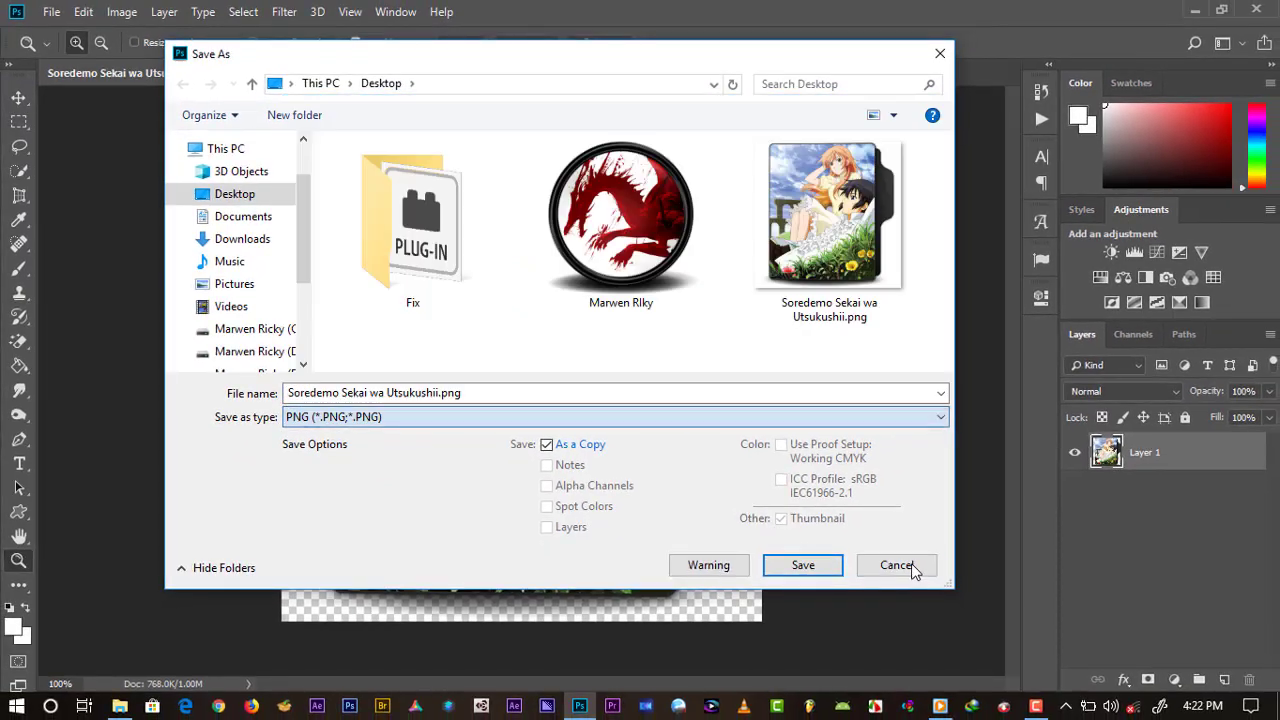
left_click(897, 566)
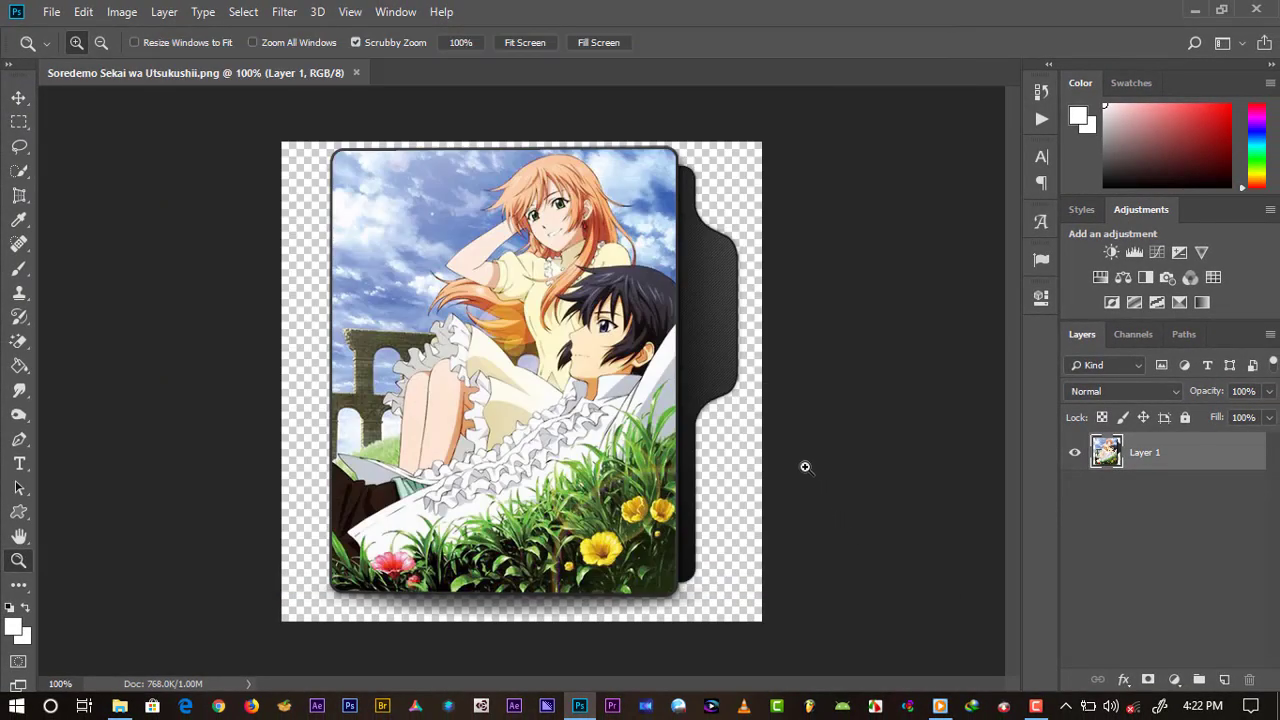
- Close the PNG, quit Photoshop, and copy ICOFormat64.8bi from the desktop Fix folder
key("ctrl+w")
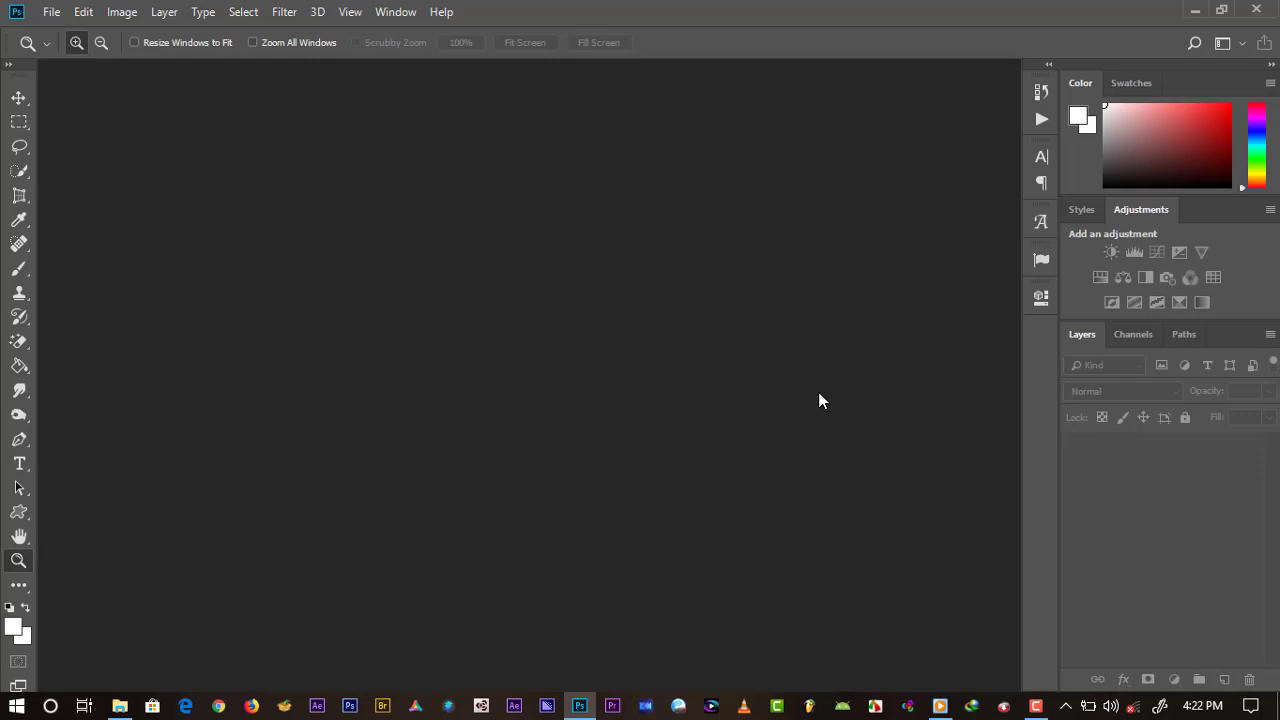
left_click(1257, 12)
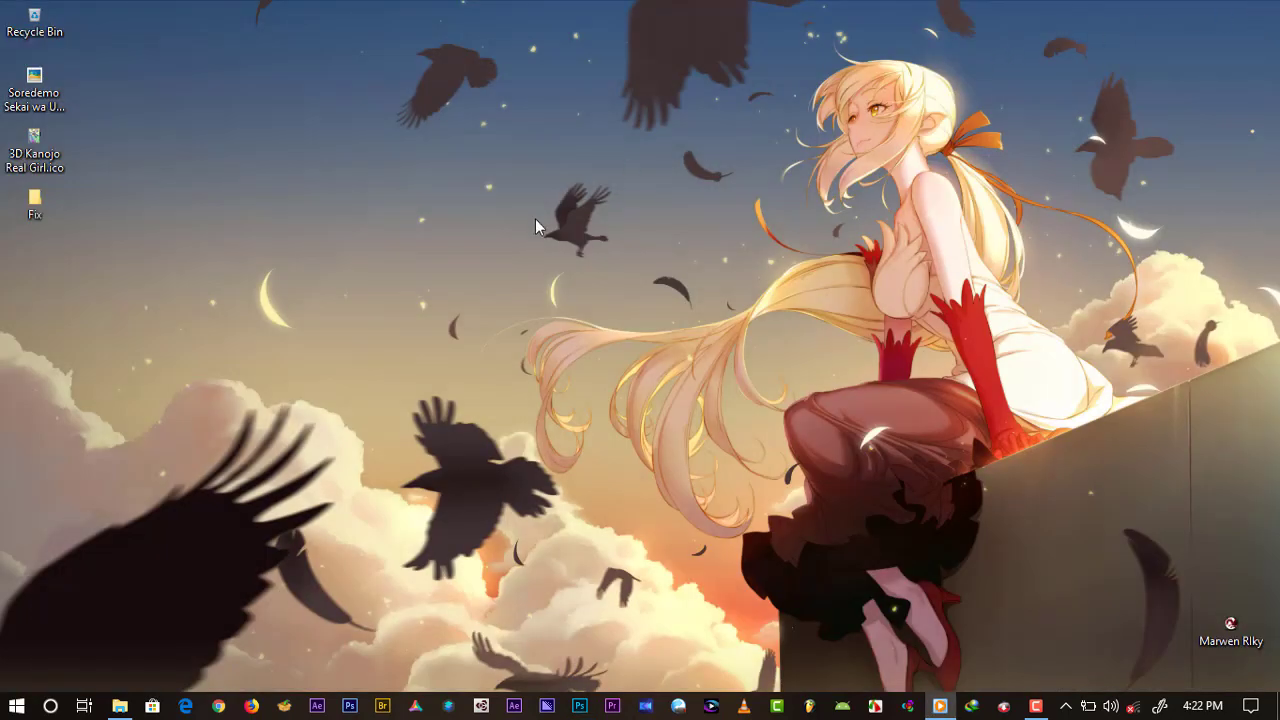
left_click(30, 210)
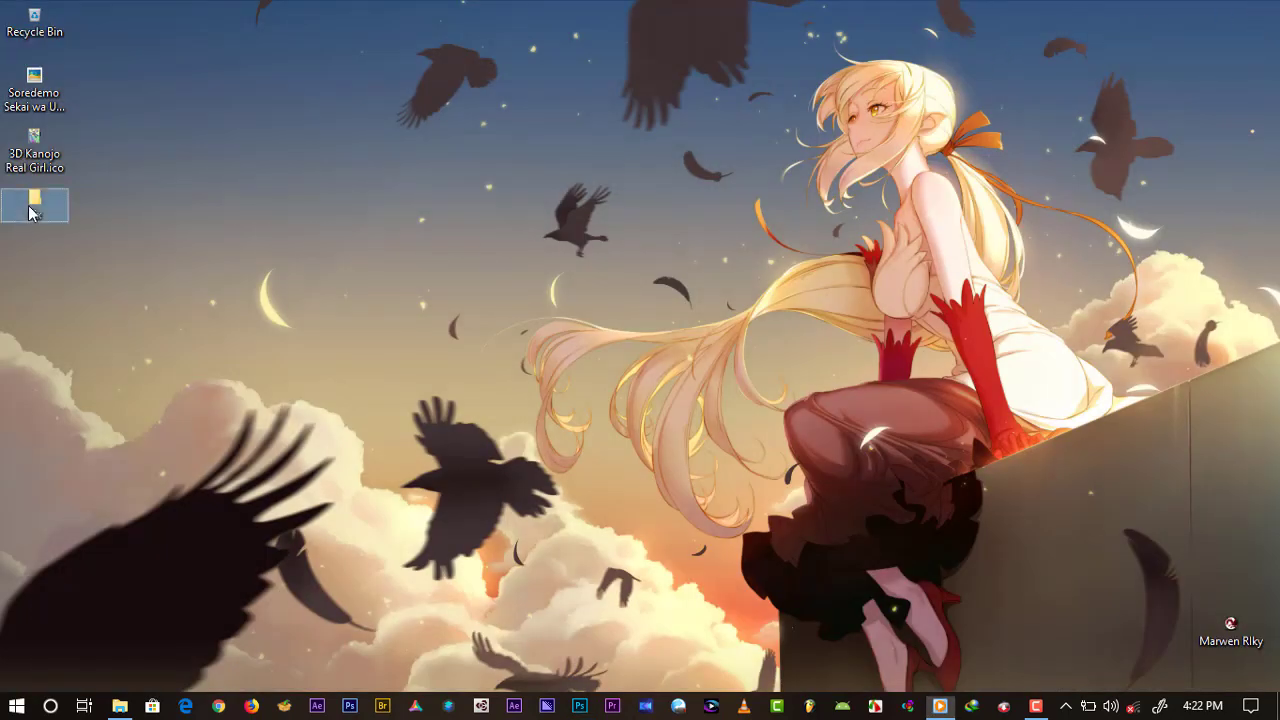
double_click(30, 210)
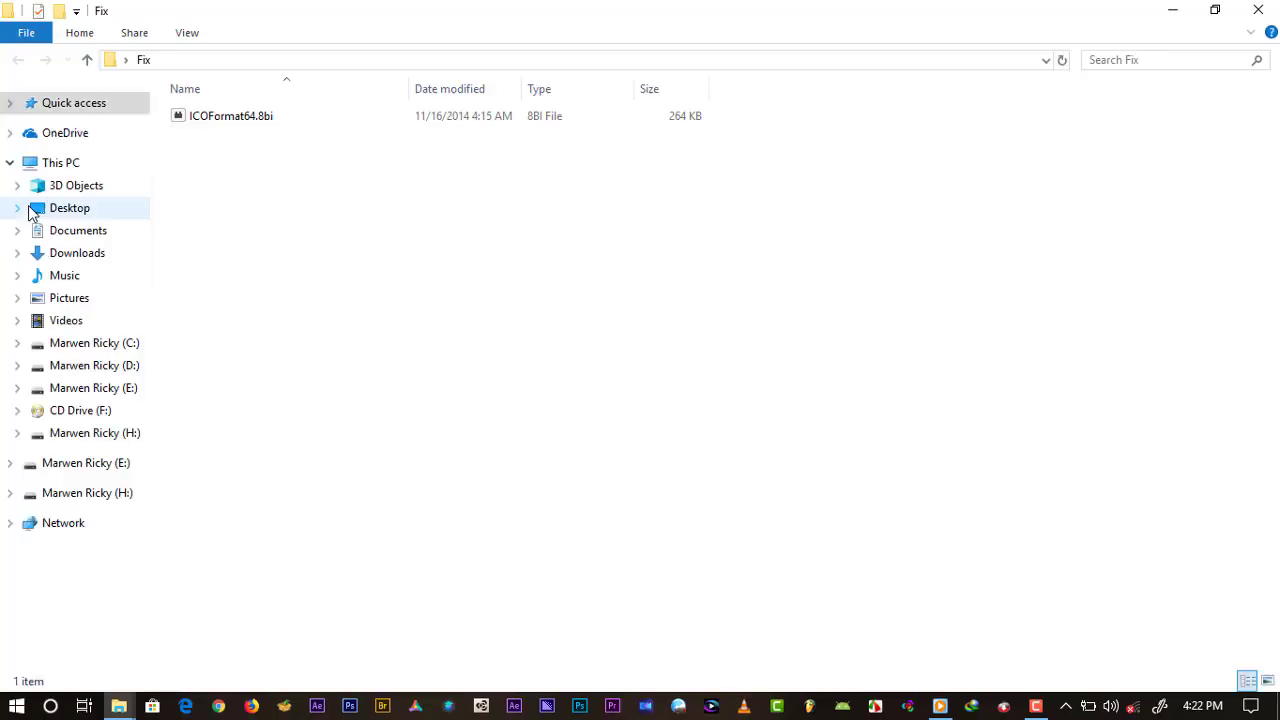
left_click(255, 122)
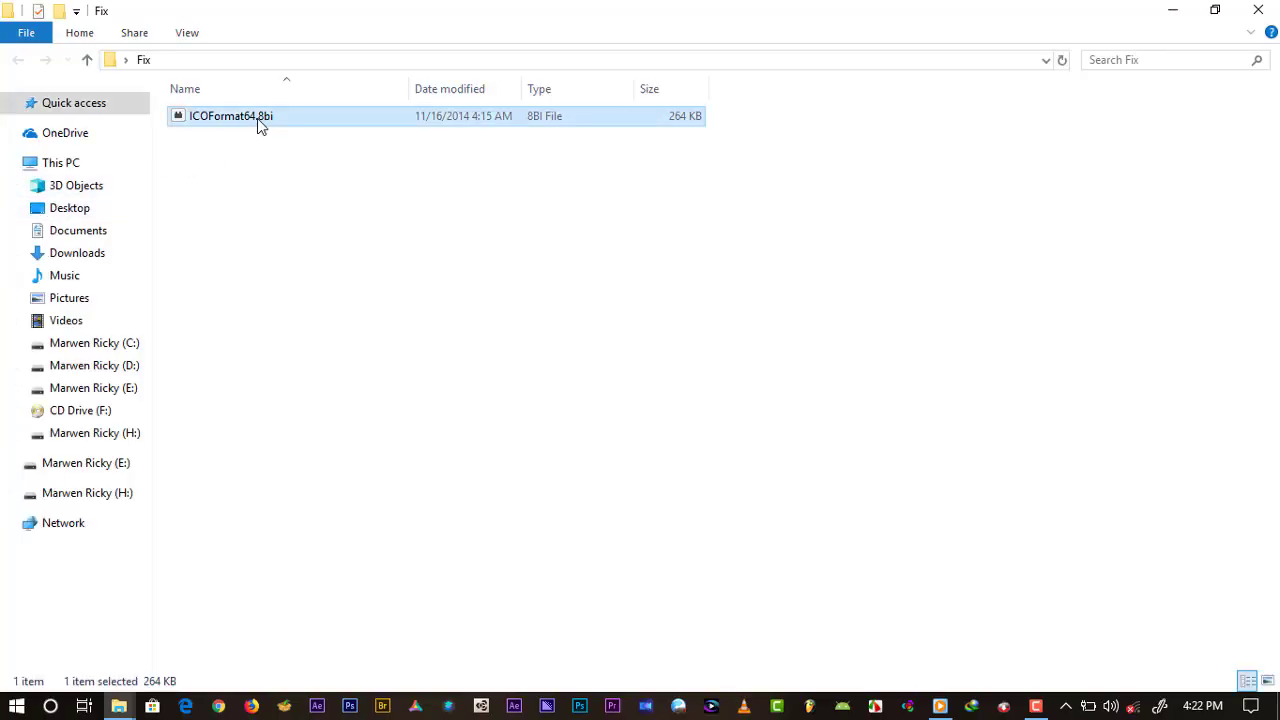
right_click(260, 122)
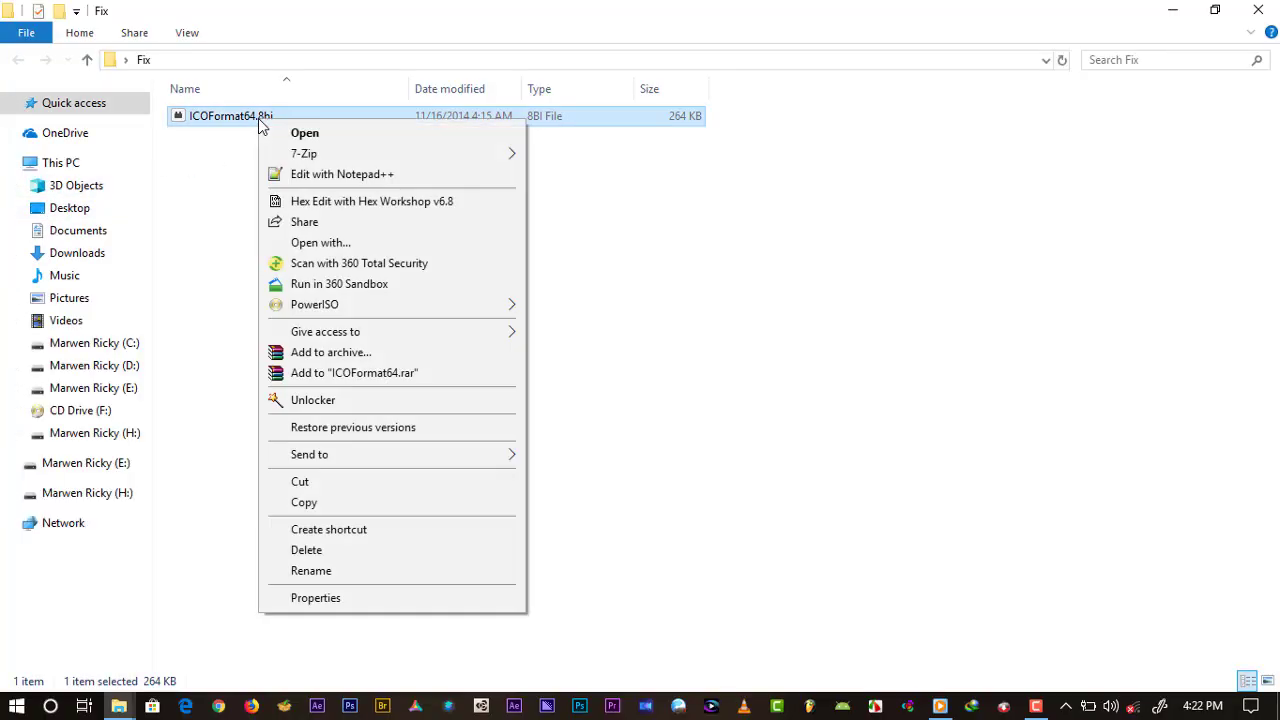
left_click(304, 505)
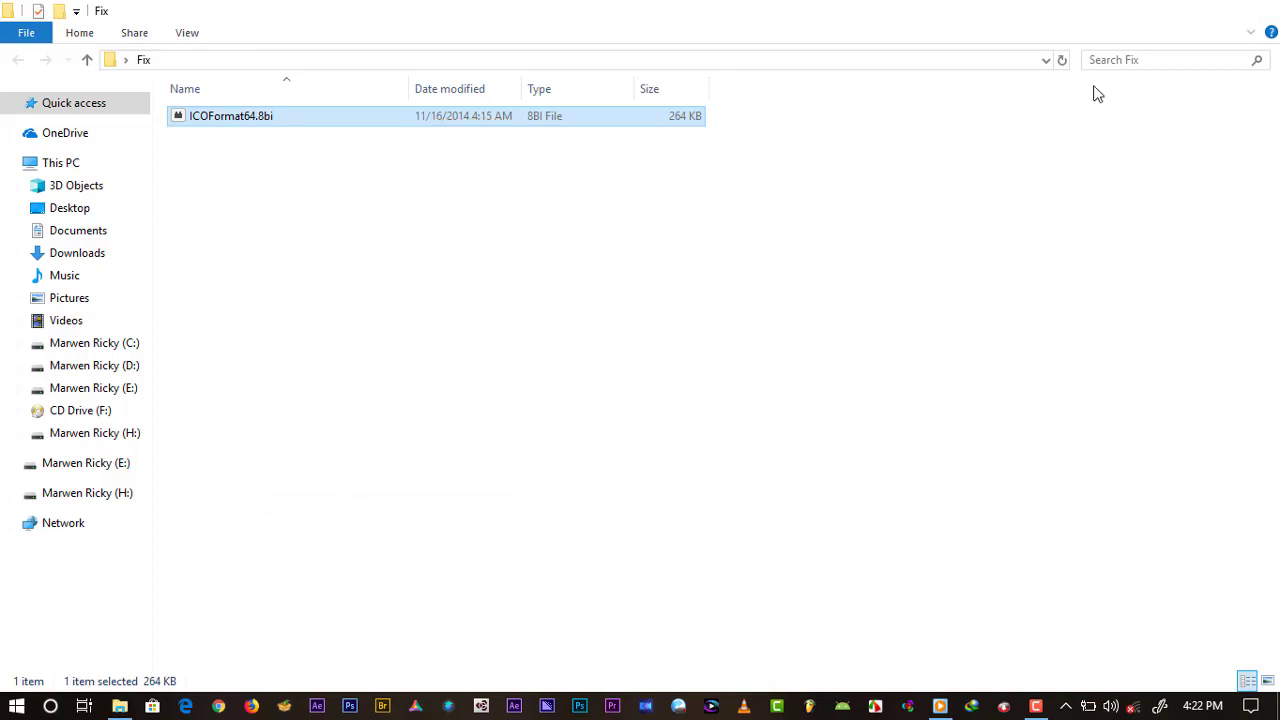
- Paste ICOFormat64.8bi into Adobe Photoshop CC 2018's Plug-ins folder and close that window
key("super+d")
left_click(119, 706)
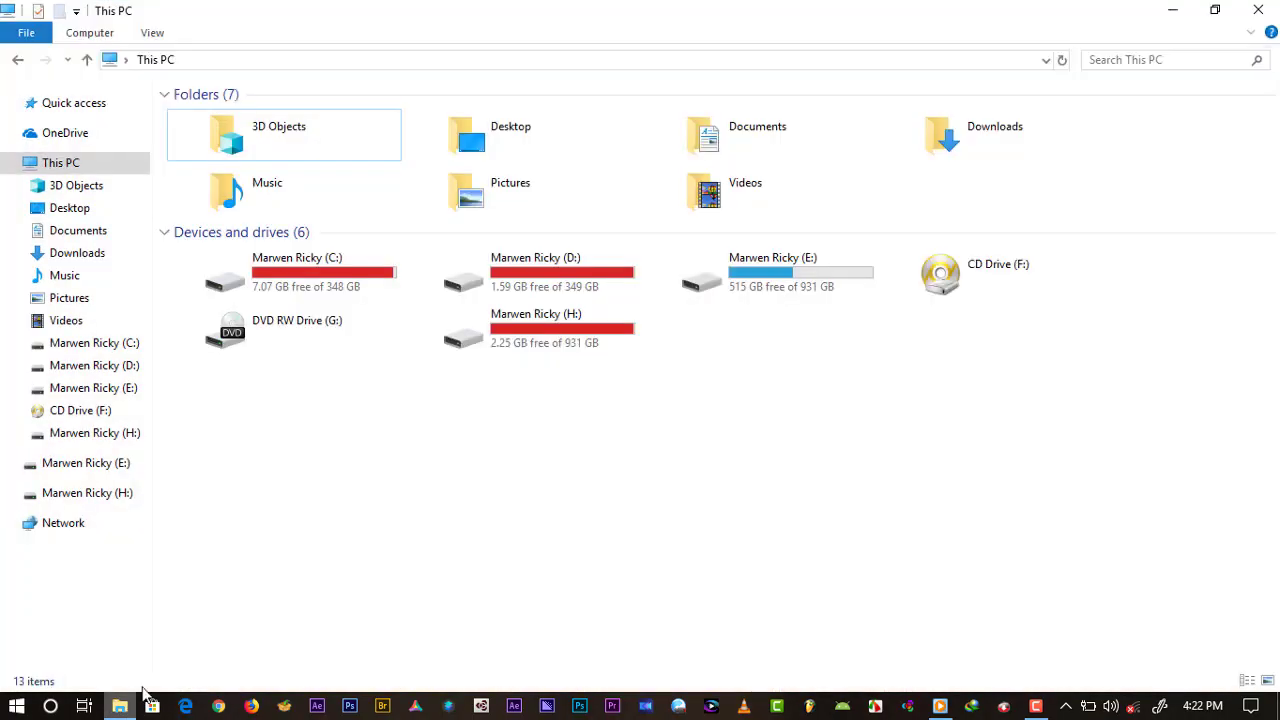
left_click(18, 62)
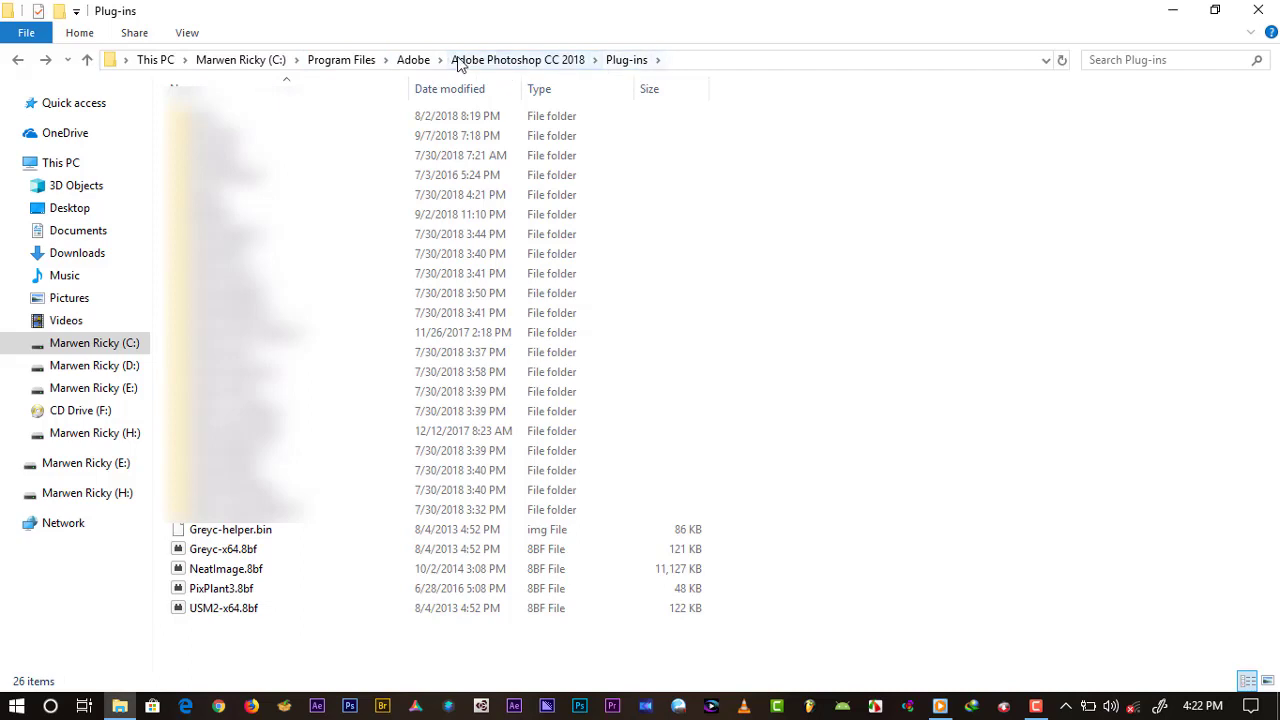
right_click(899, 138)
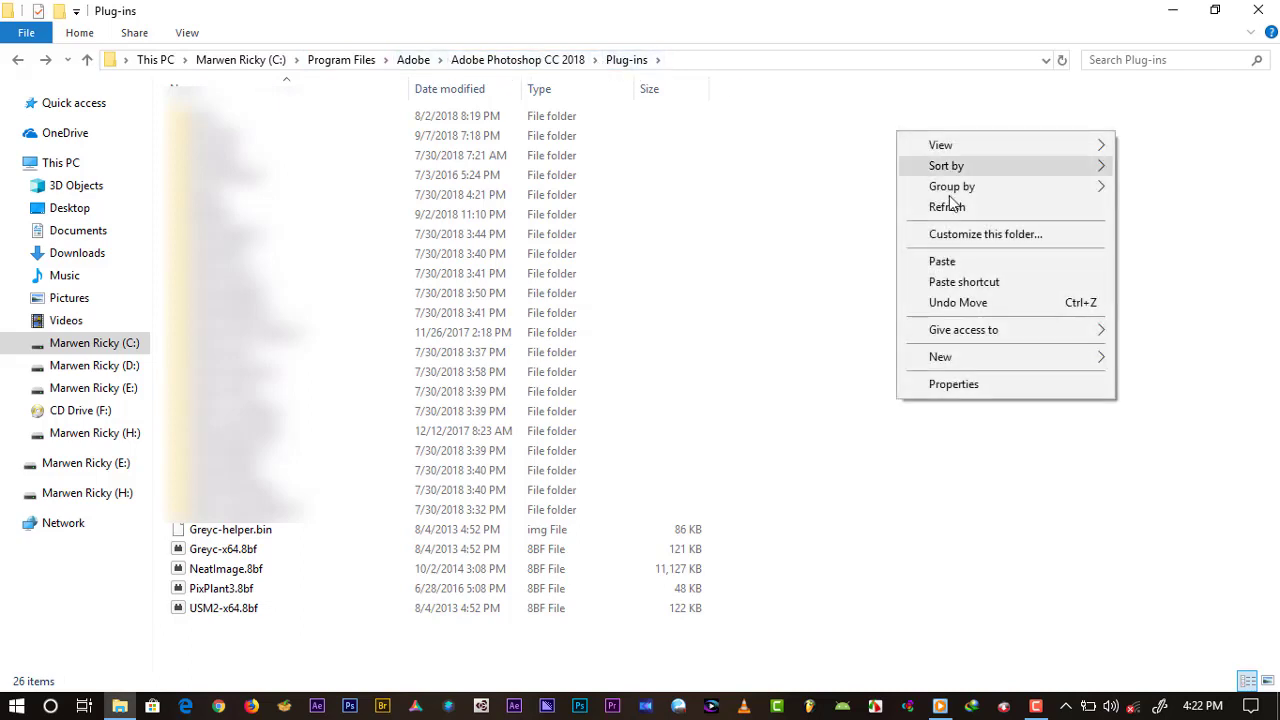
left_click(942, 261)
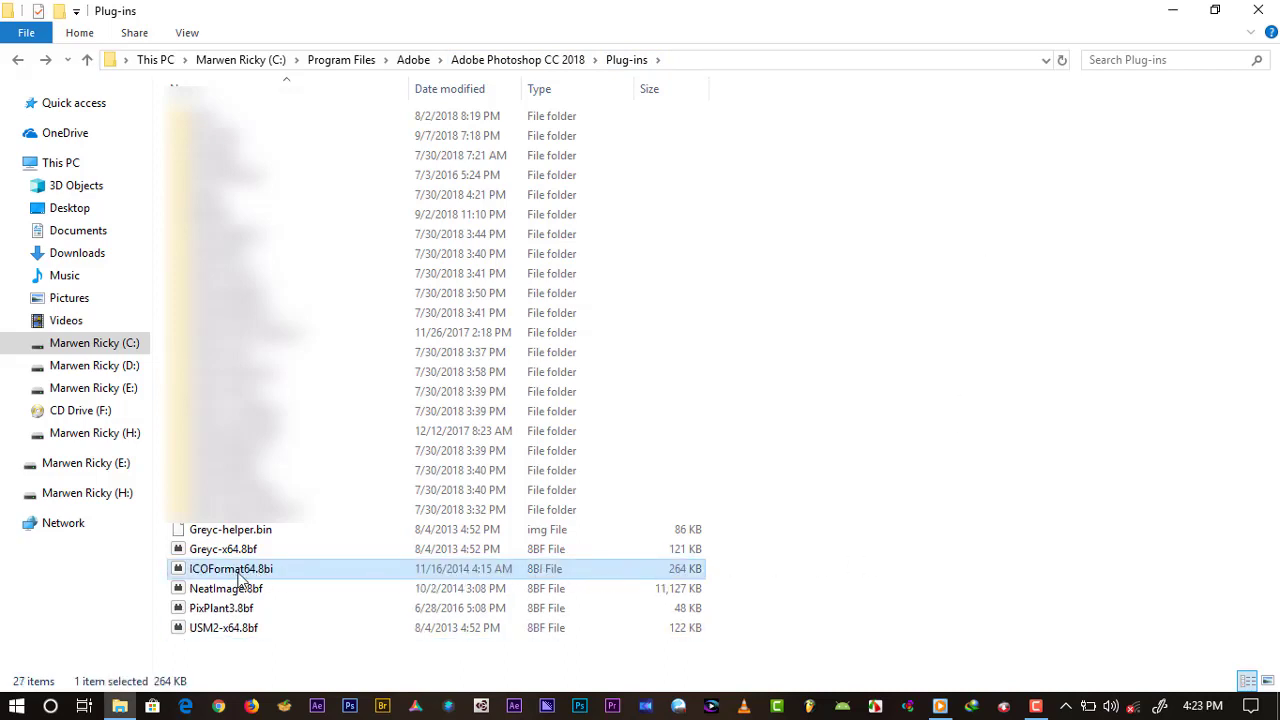
left_click(1260, 8)
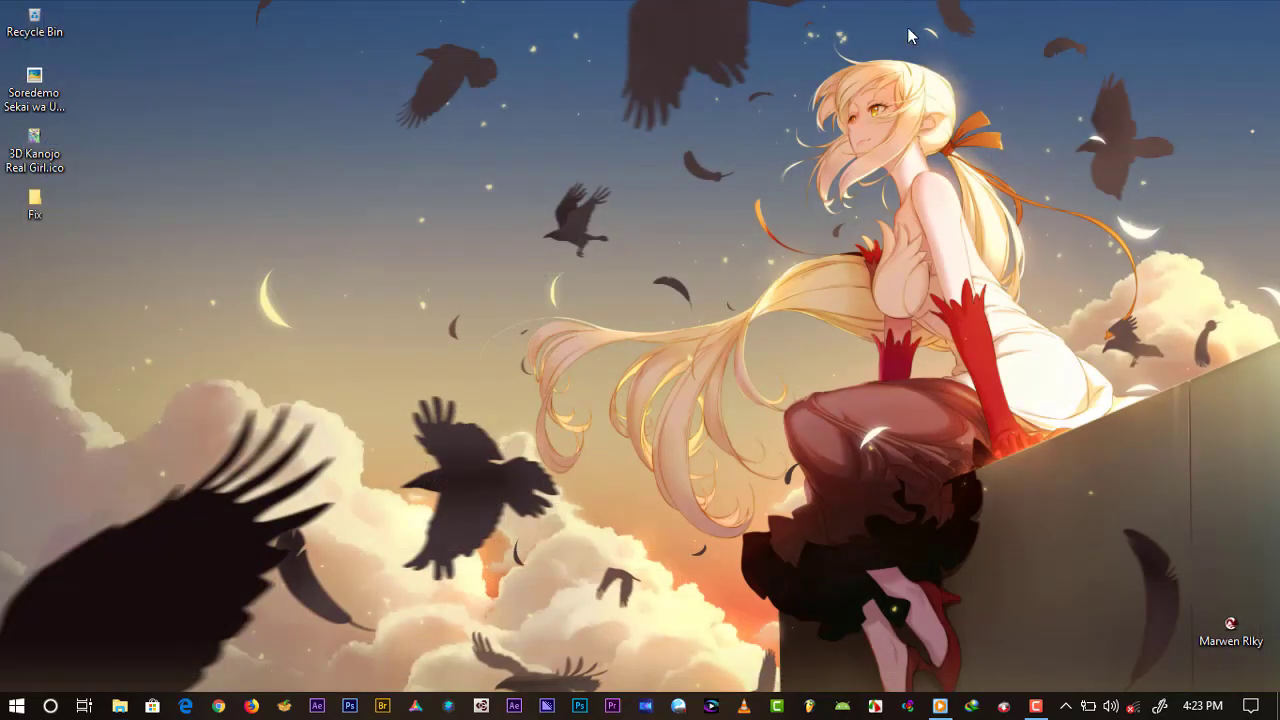
- Launch Photoshop and open 3D Kanojo Real Girl.ico, choosing the '3. 256 x 256, 32 bits/pixel' icon
left_click(582, 706)
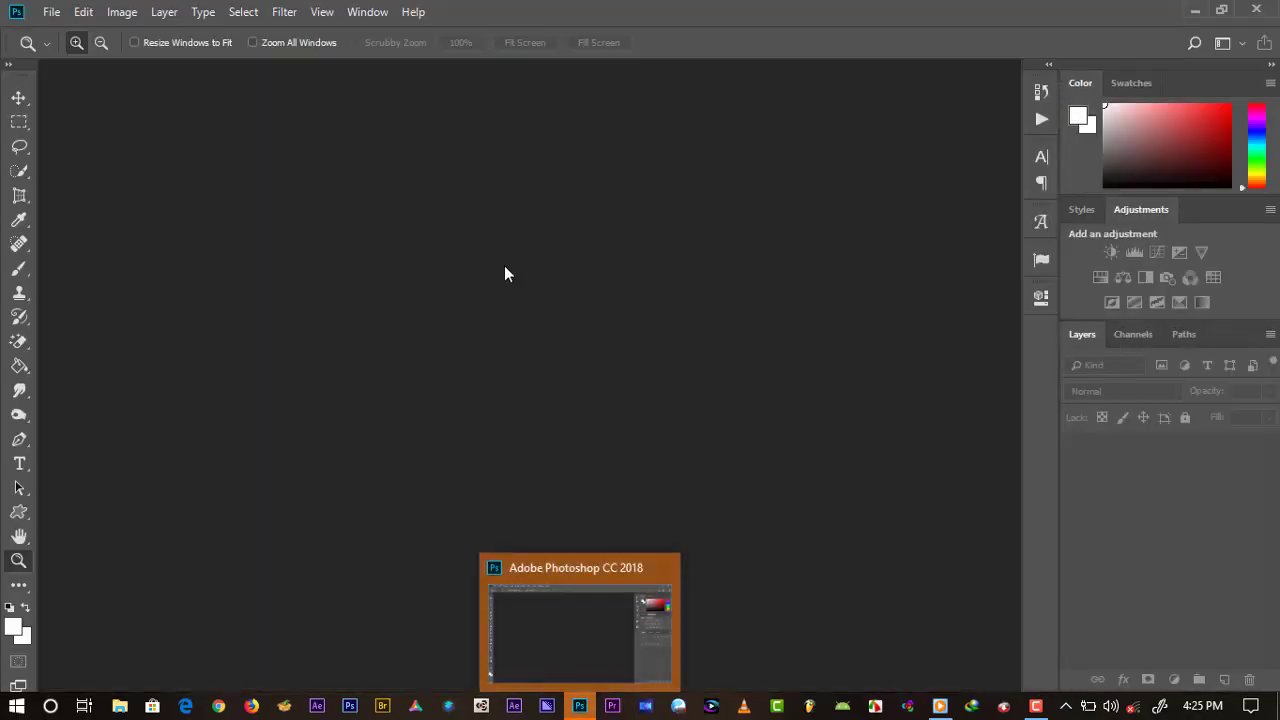
left_click(48, 12)
left_click(64, 33)
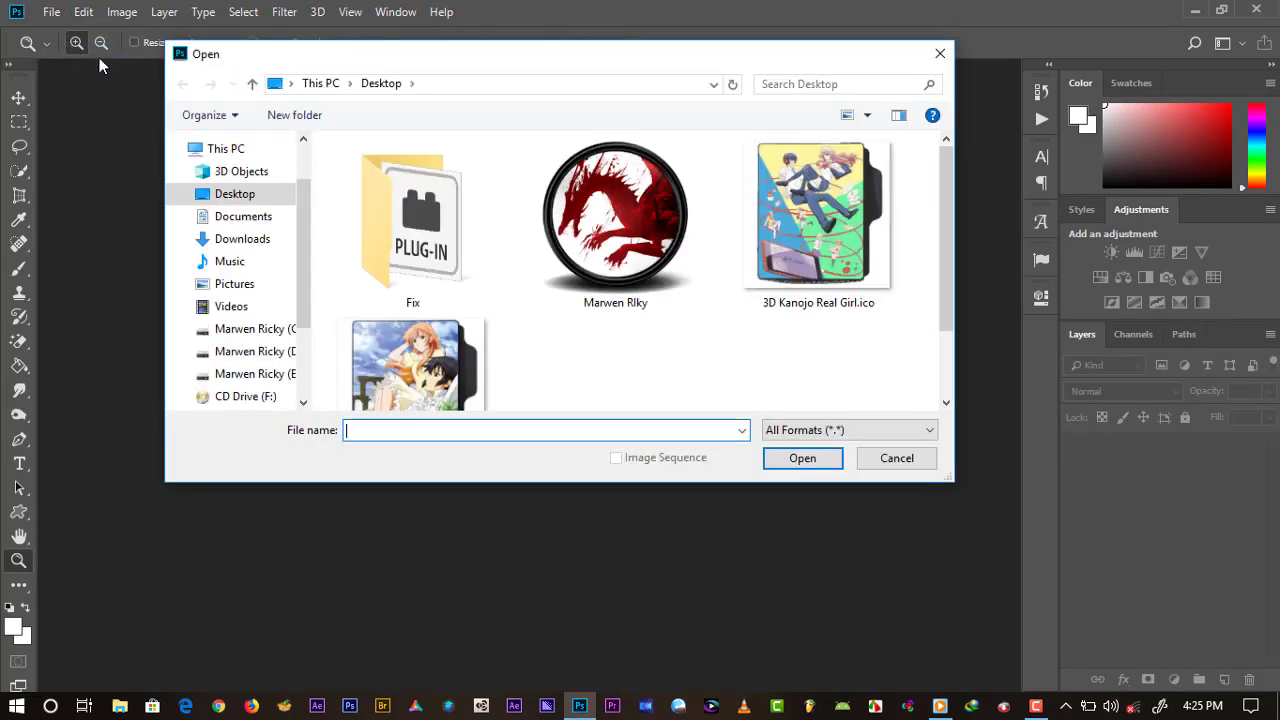
scroll(623, 262, "down", 1)
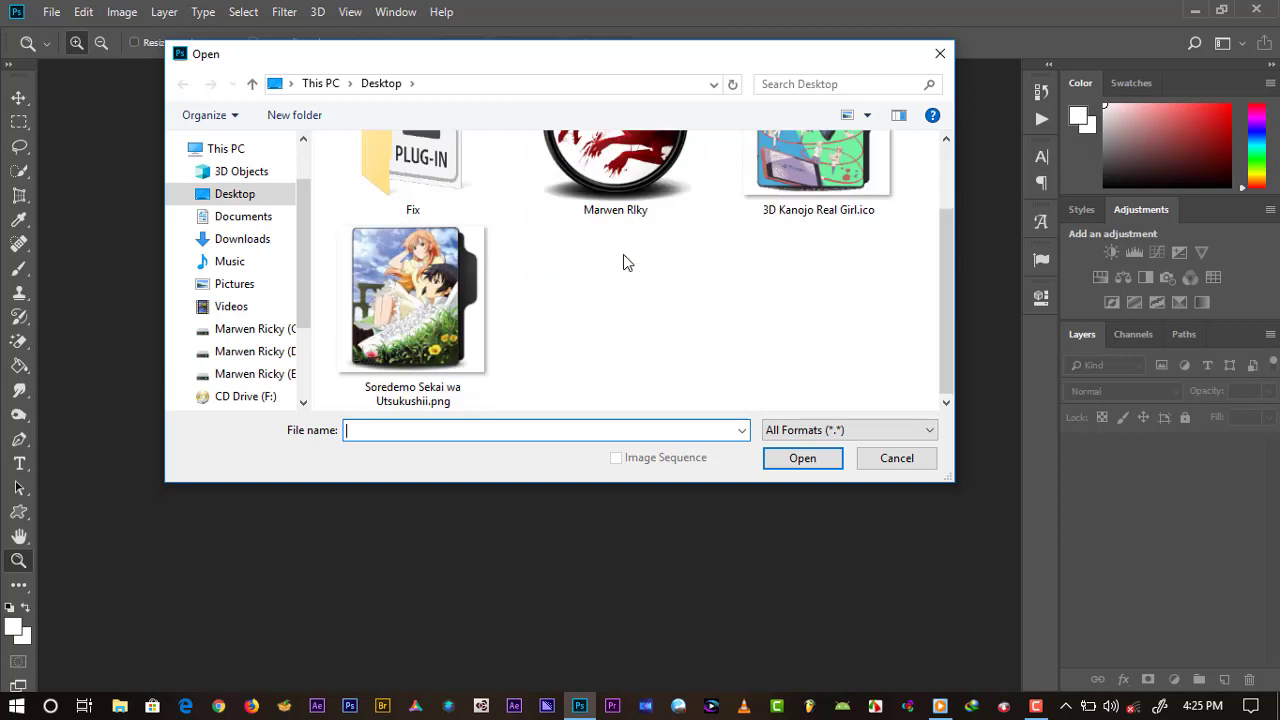
left_click(806, 200)
left_click(814, 464)
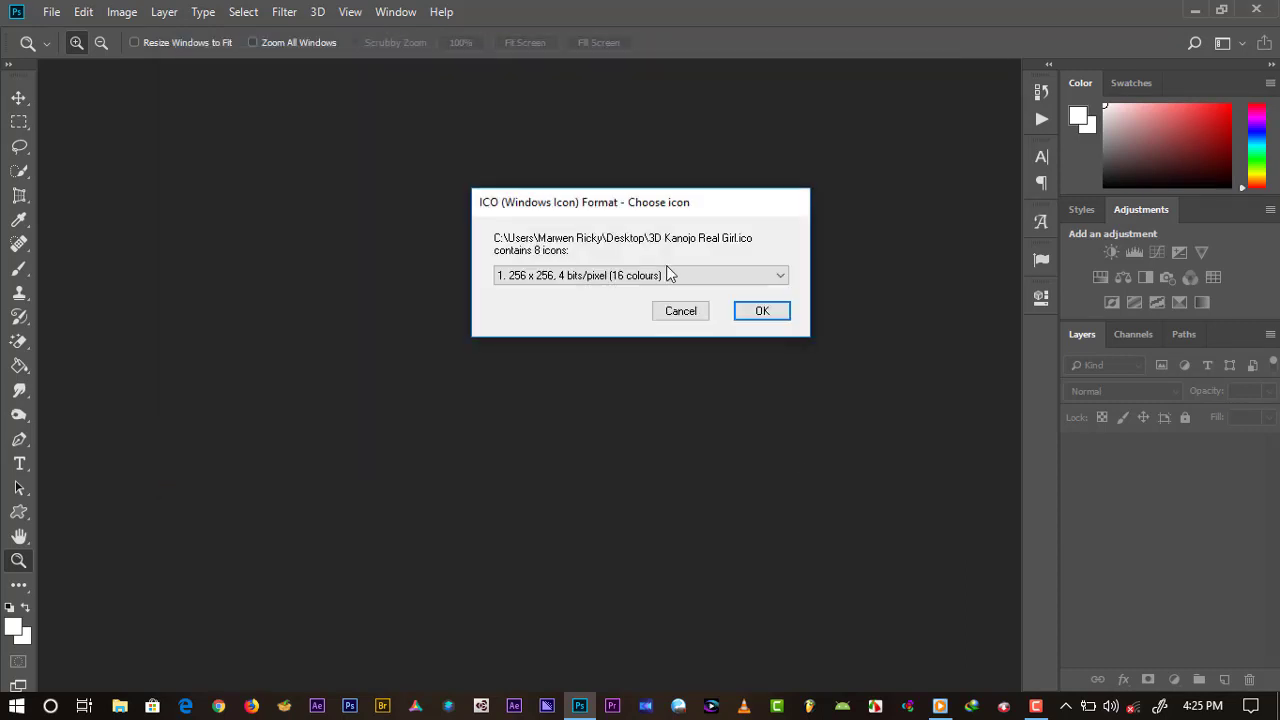
left_click(520, 274)
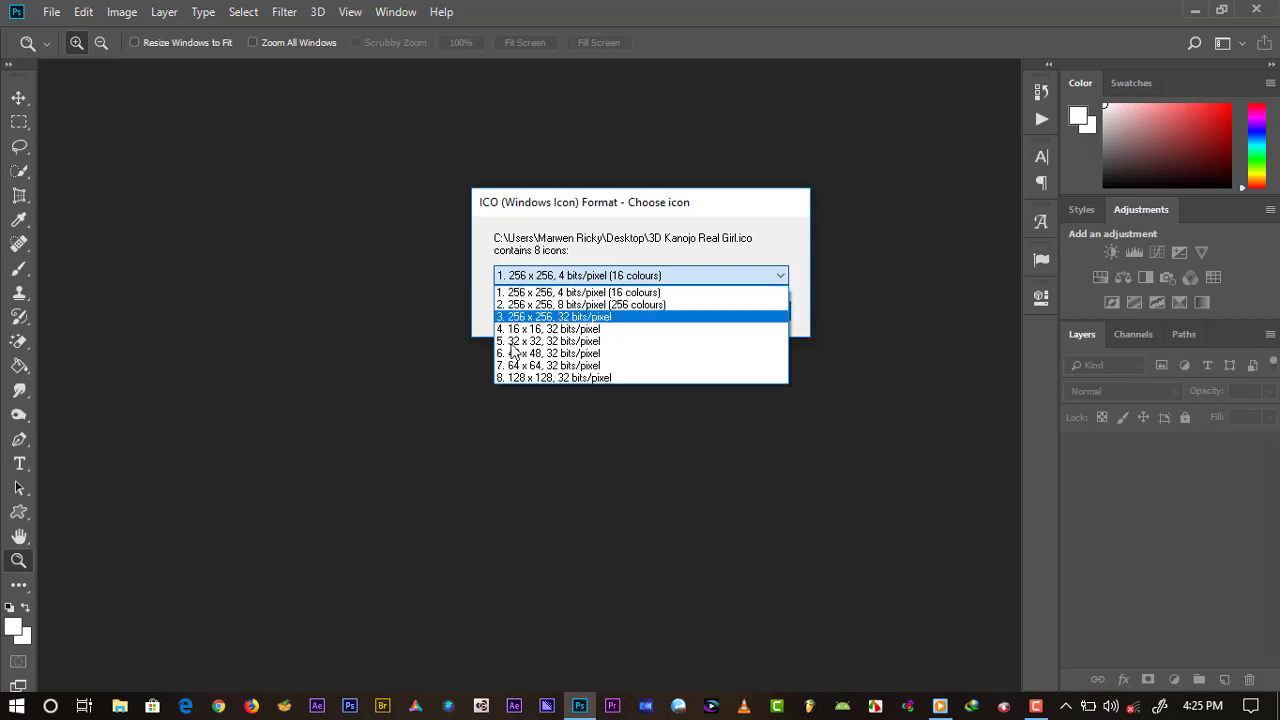
left_click(556, 317)
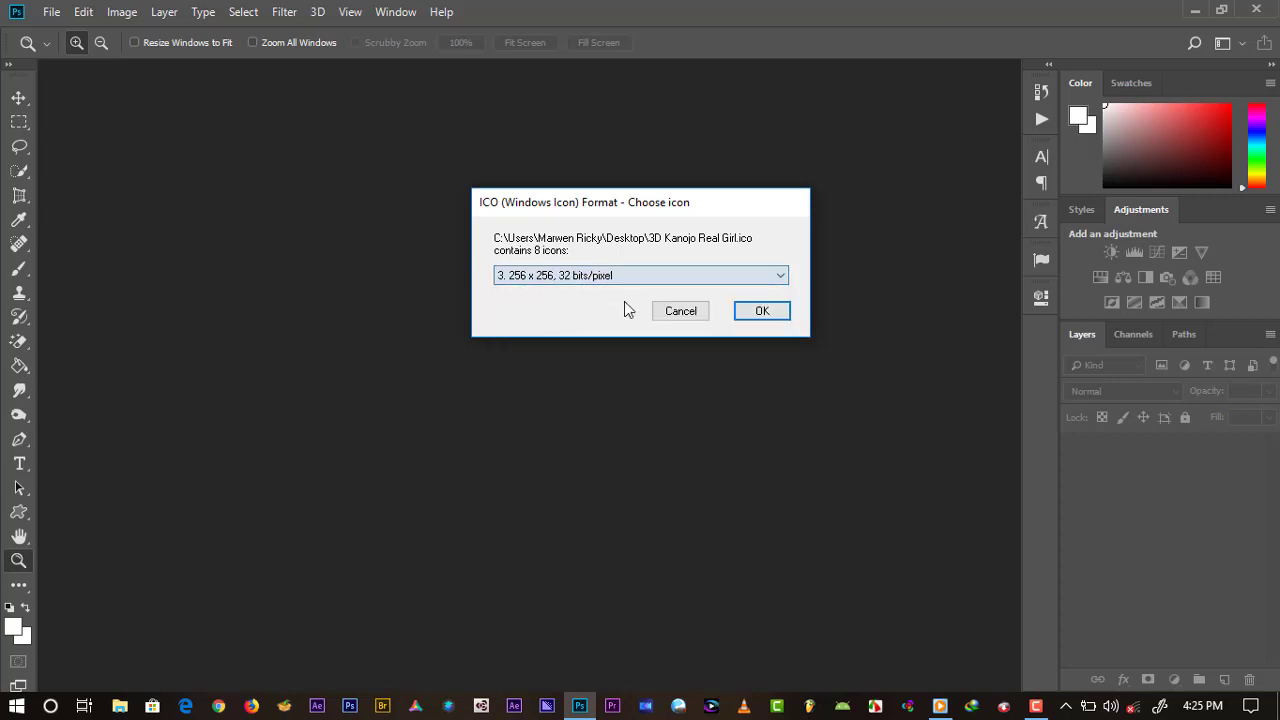
left_click(762, 312)
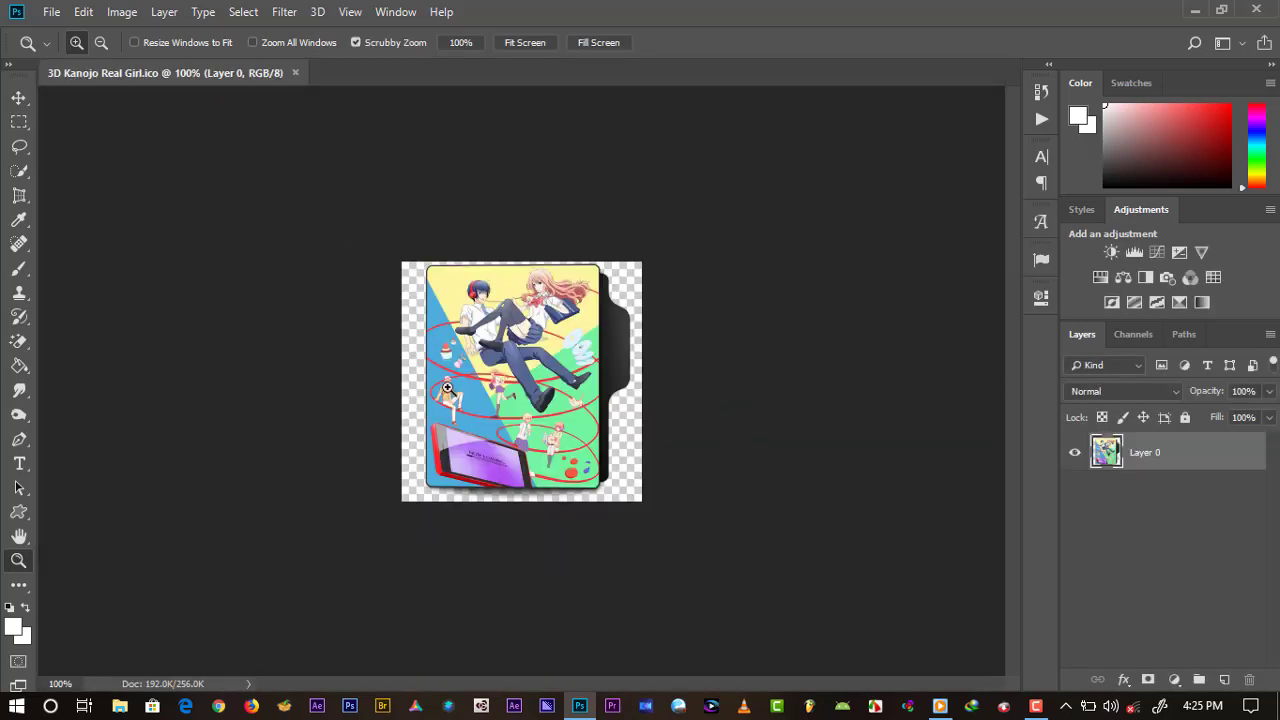
- Close the 3D Kanojo icon document and open Soredemo Sekai wa Utsukushii.png instead
left_click(301, 80)
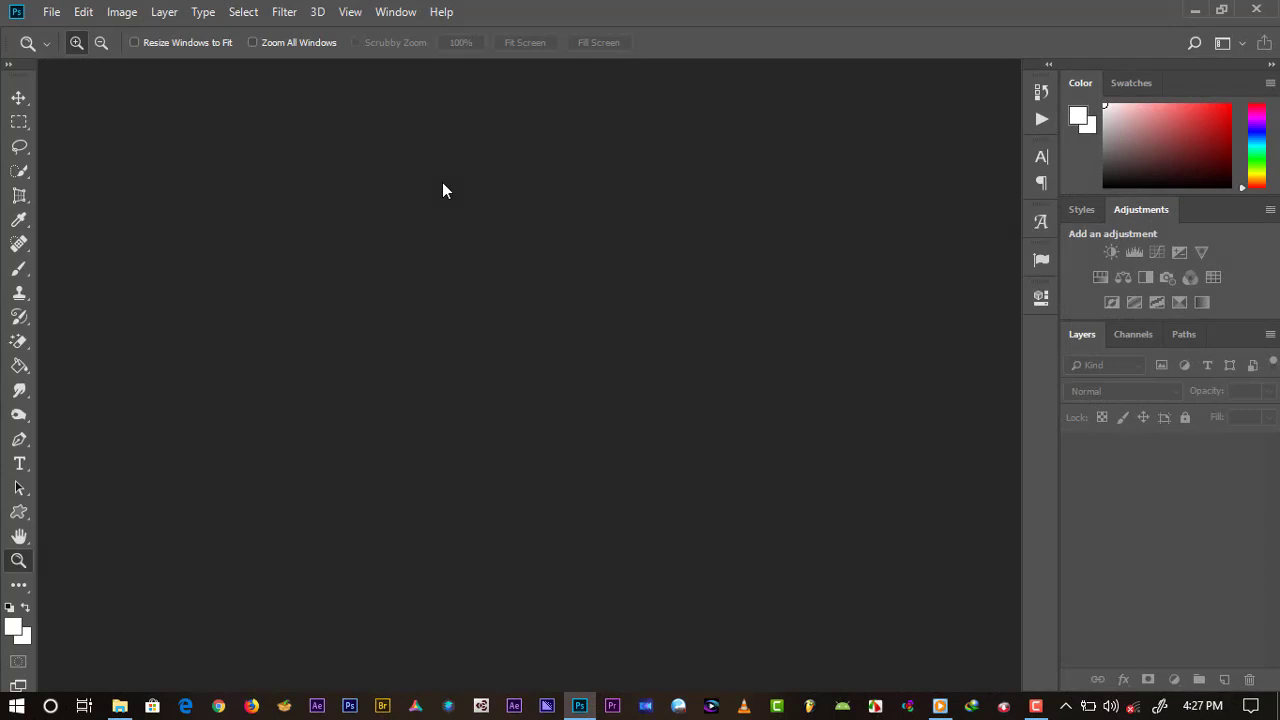
double_click(443, 183)
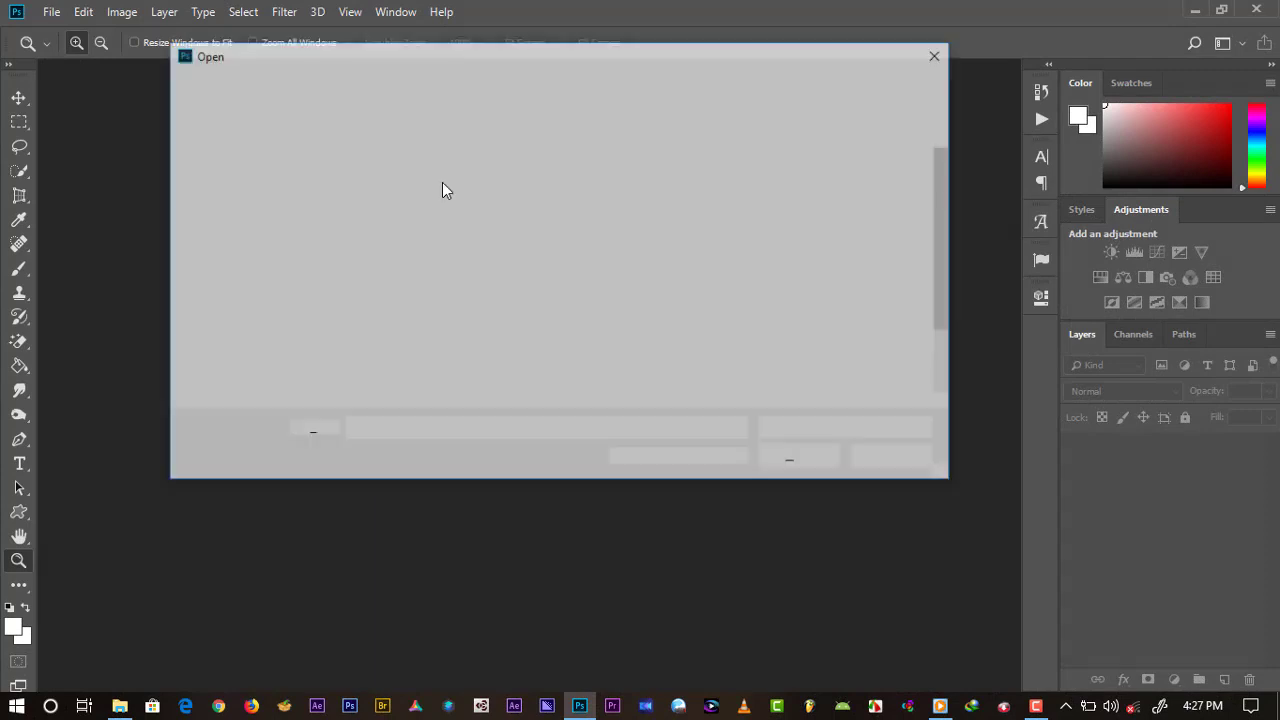
scroll(476, 280, "down", 1)
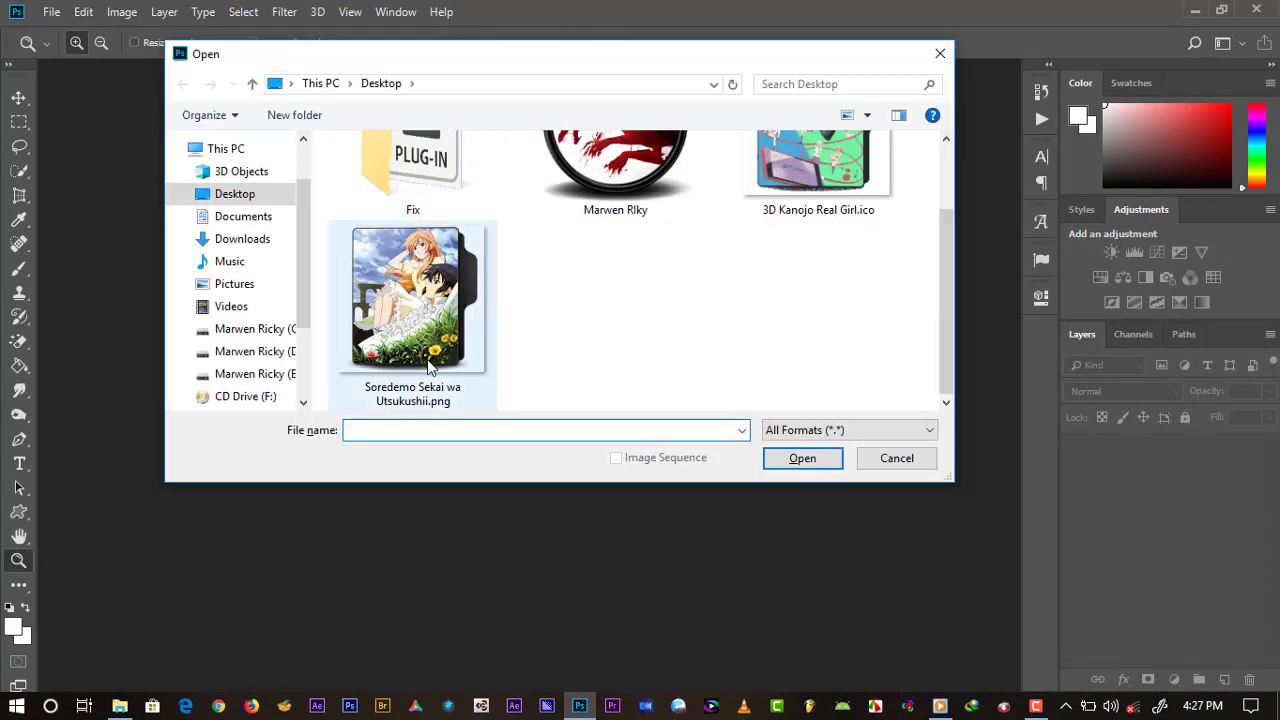
mouse_move(405, 300)
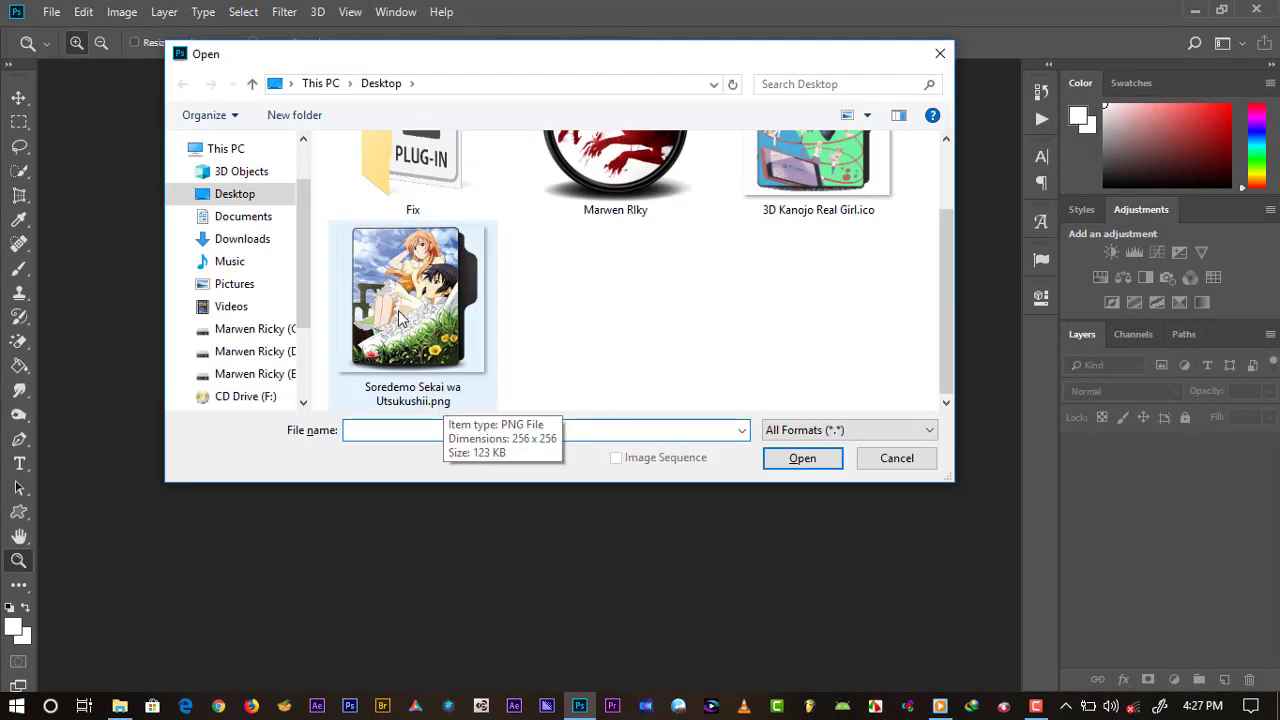
left_click(400, 318)
left_click(817, 460)
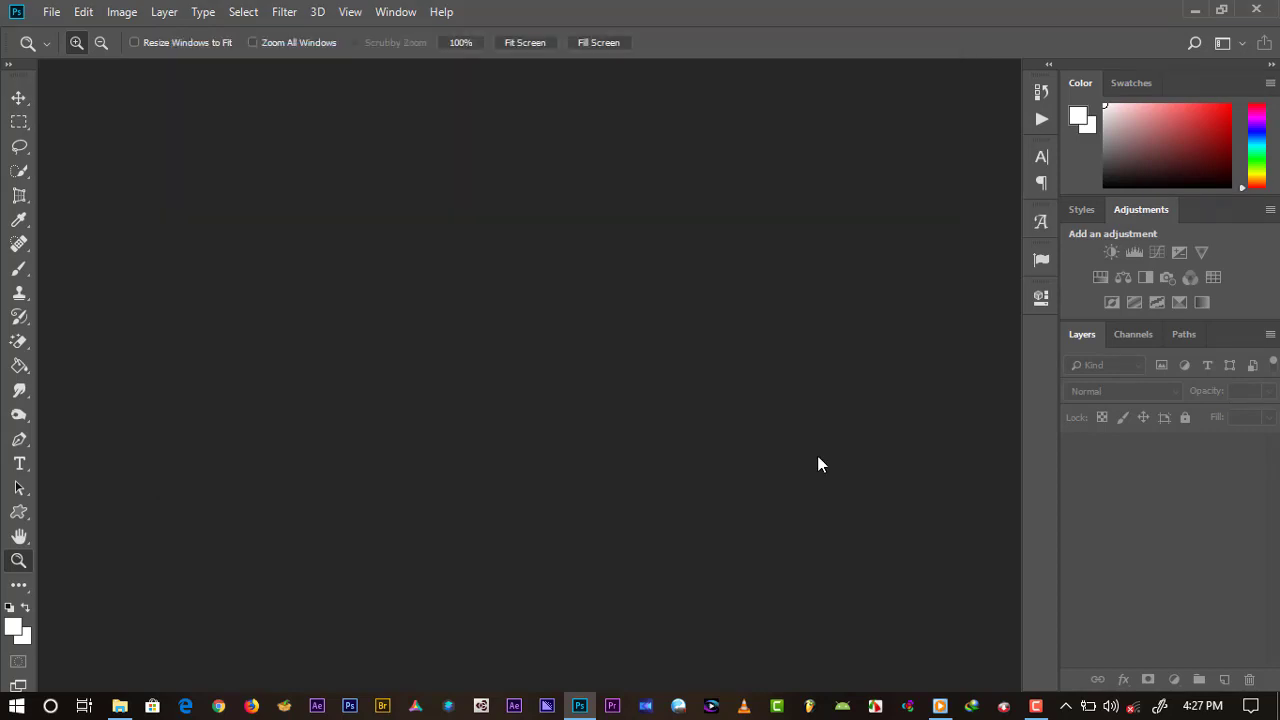
- Save the image to the Desktop as Soredemo Sekai wa Utsukushii.ico in Standard ICO format, then close it
left_click(47, 13)
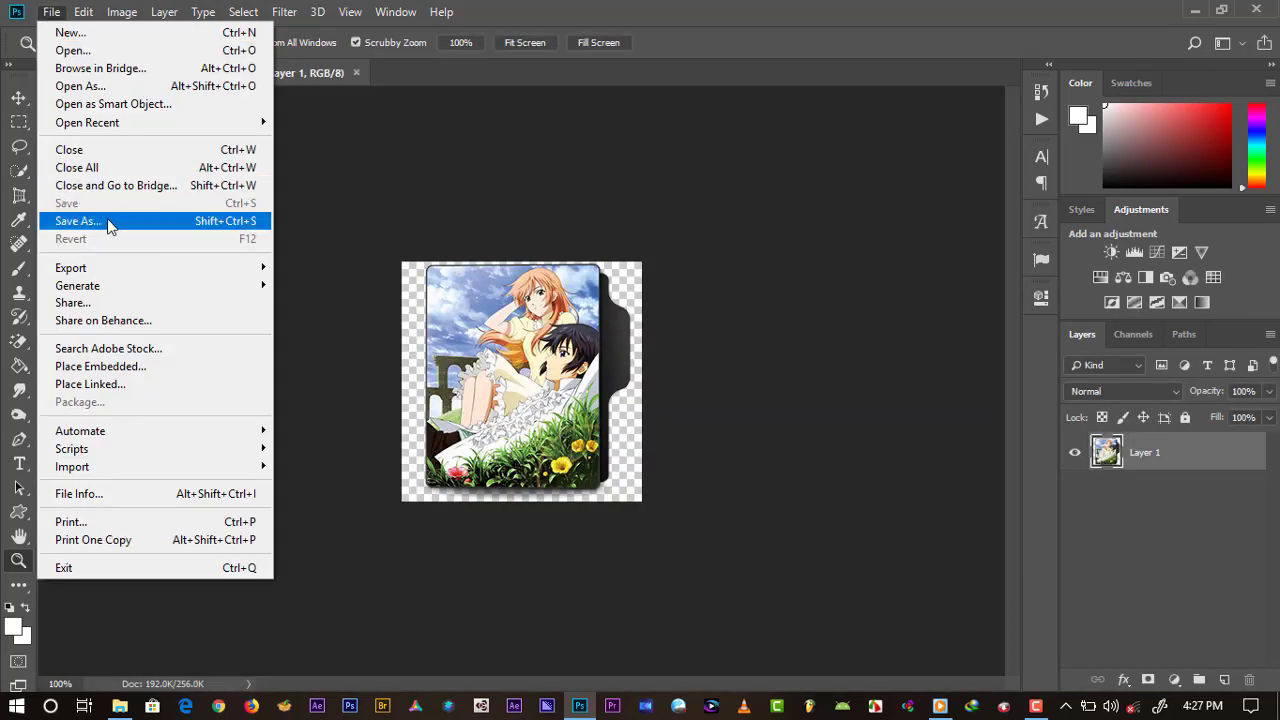
left_click(107, 221)
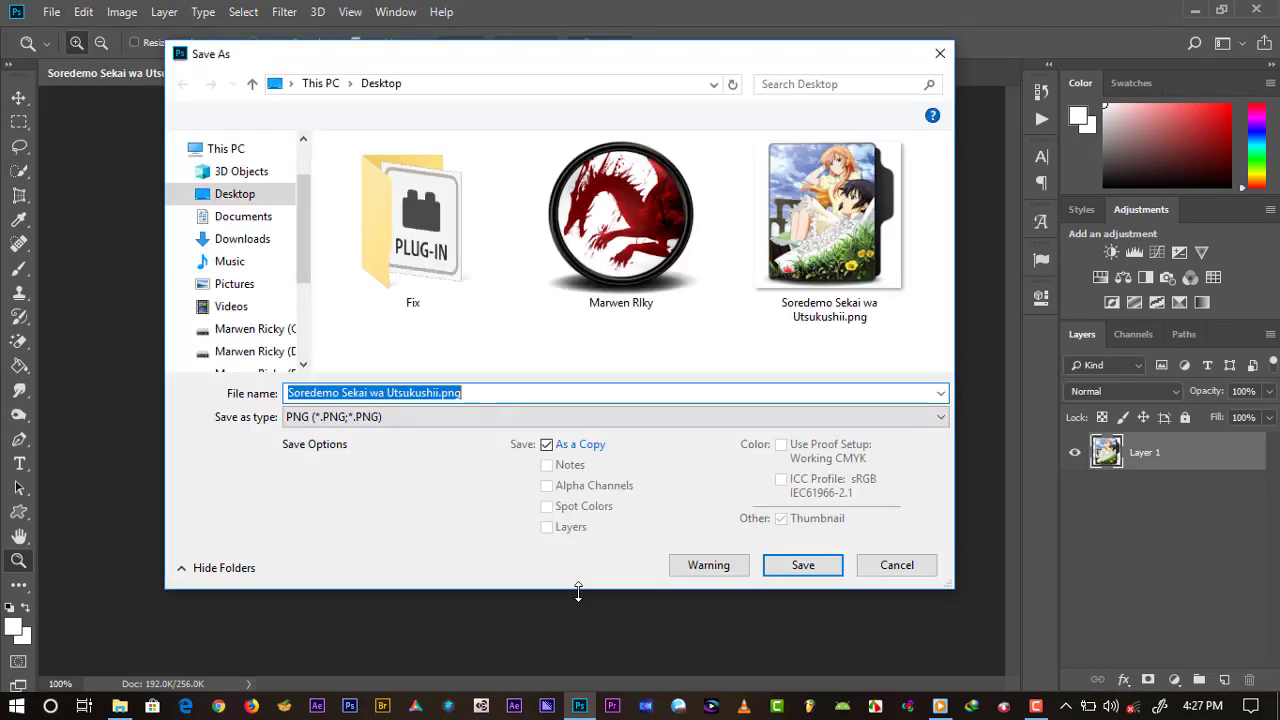
left_click(565, 418)
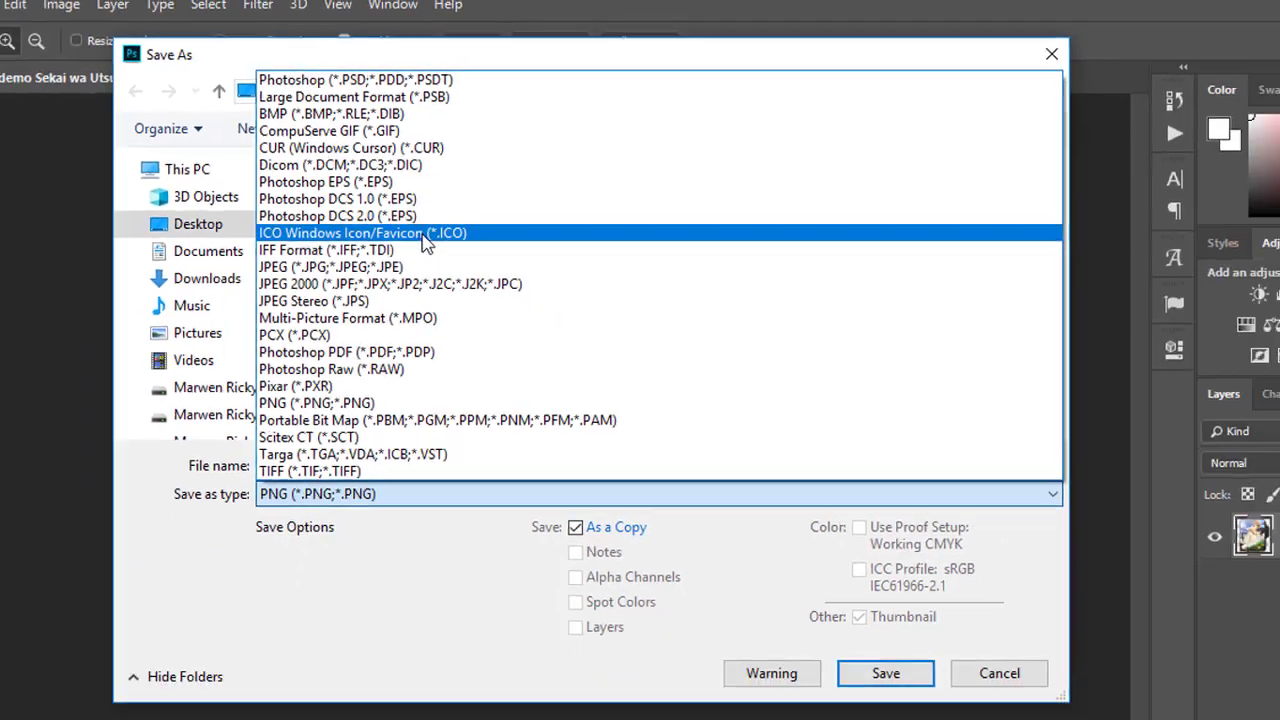
left_click(393, 303)
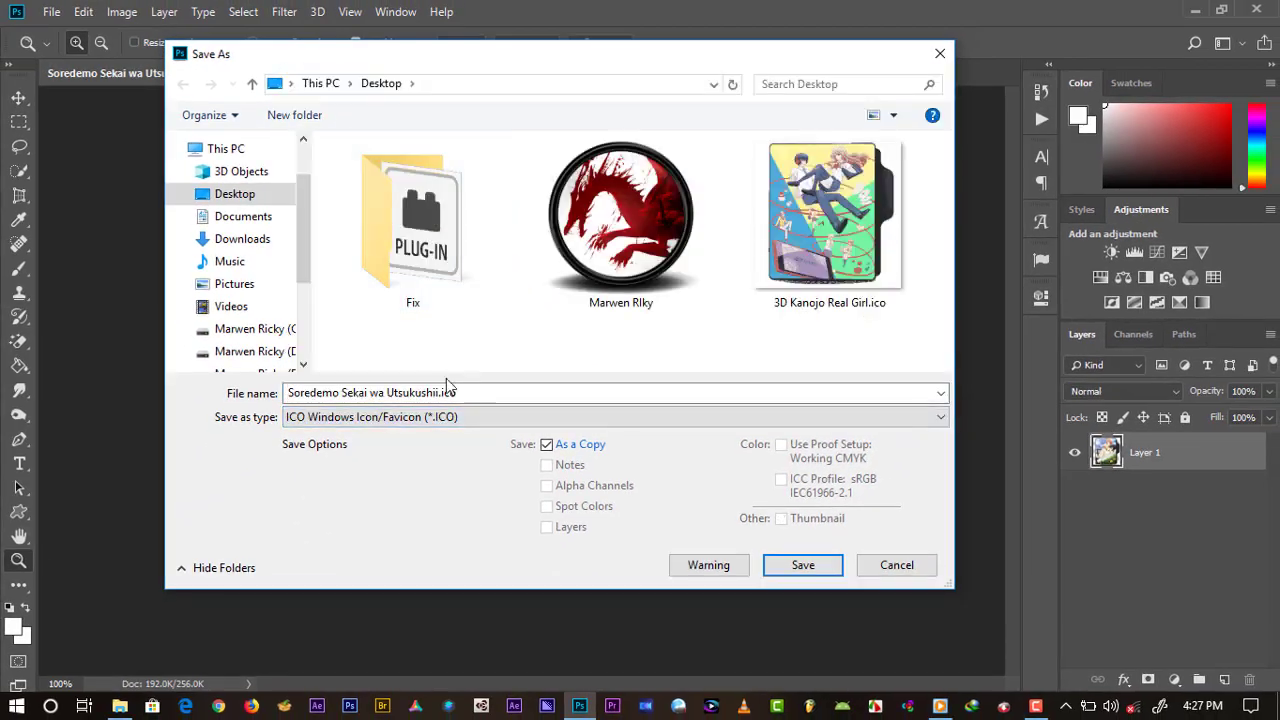
left_click(446, 392)
key("ctrl+a")
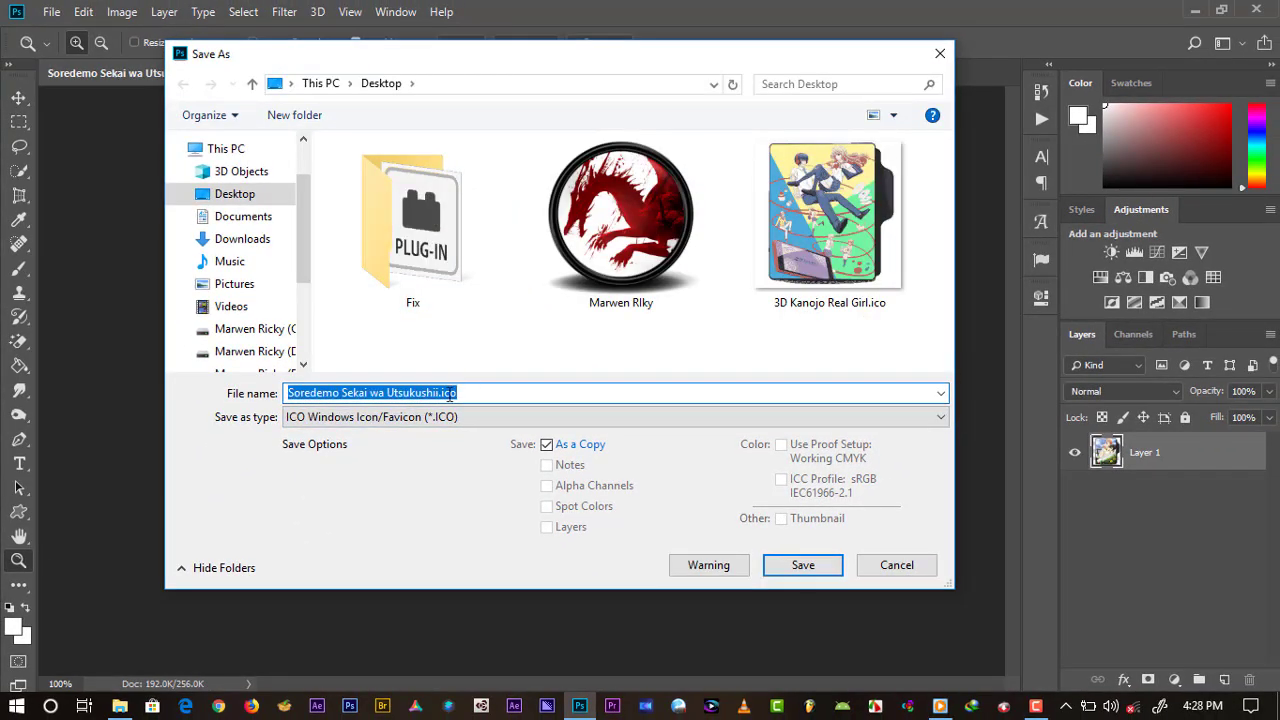
left_click(803, 565)
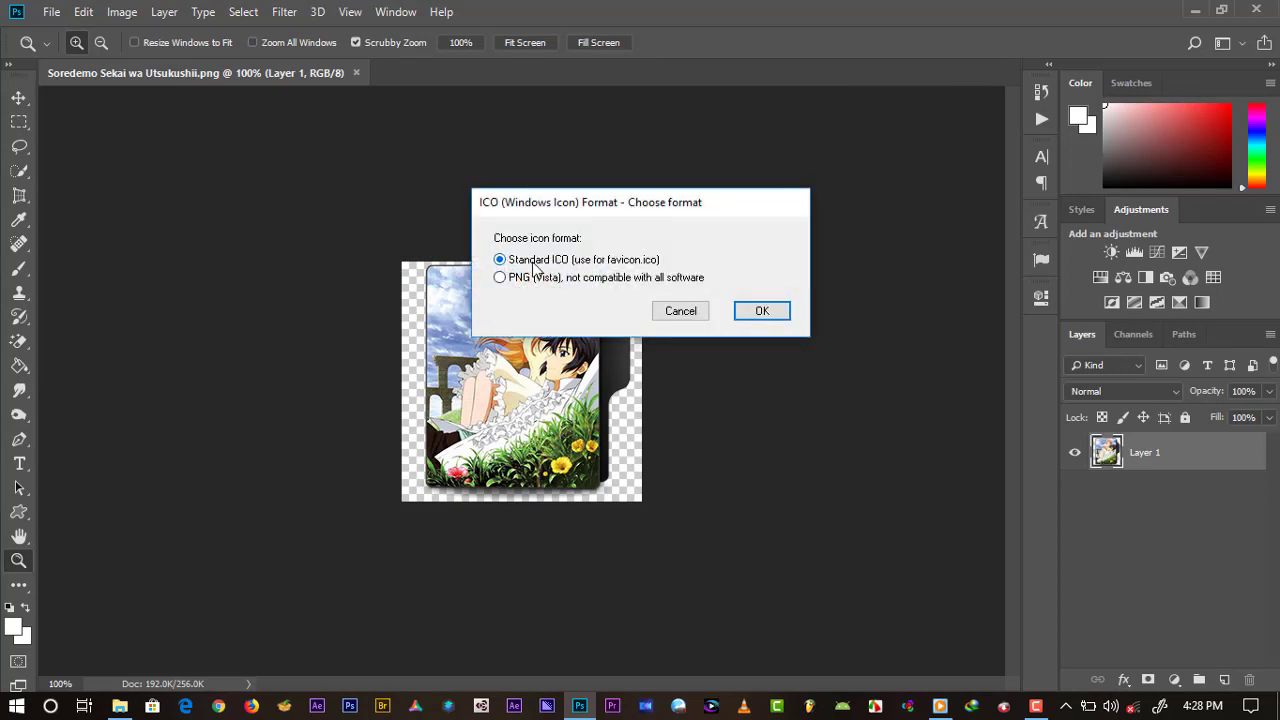
left_click(764, 311)
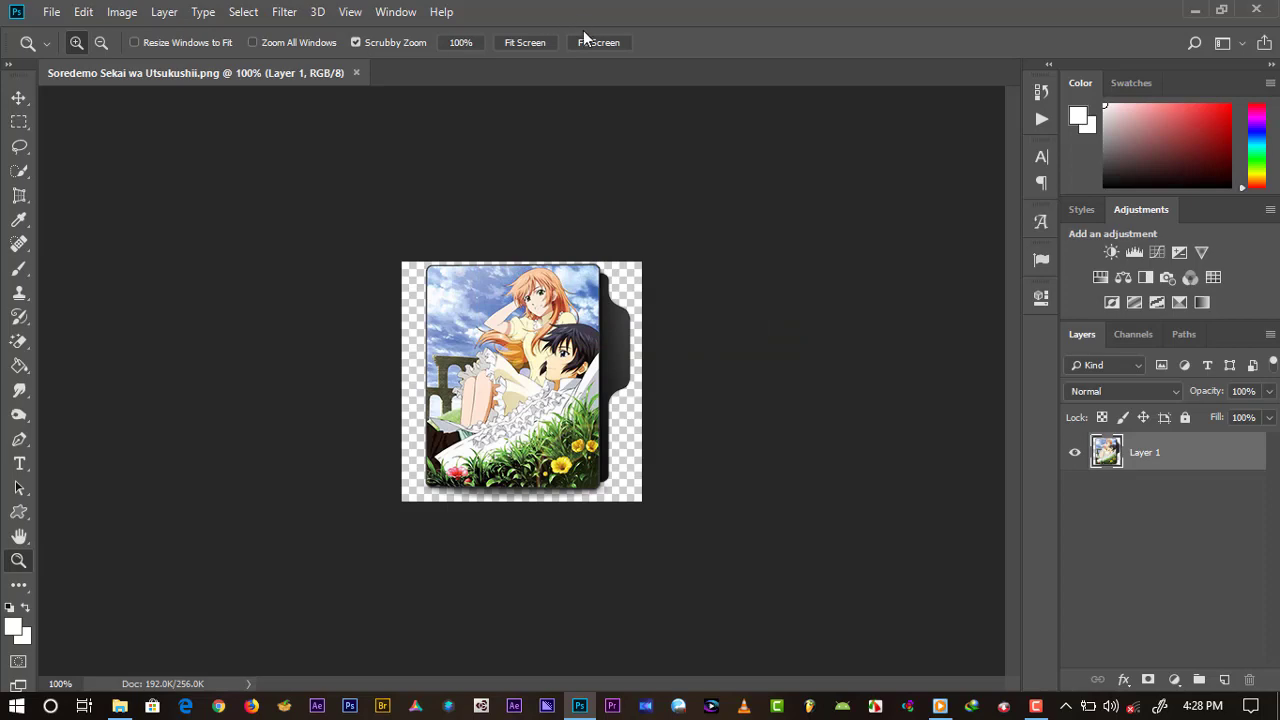
key("ctrl+w")
- Quit Photoshop and verify Soredemo Sekai wa Utsukushii.ico's Properties show ICO File type, 264 KB
left_click(1195, 9)
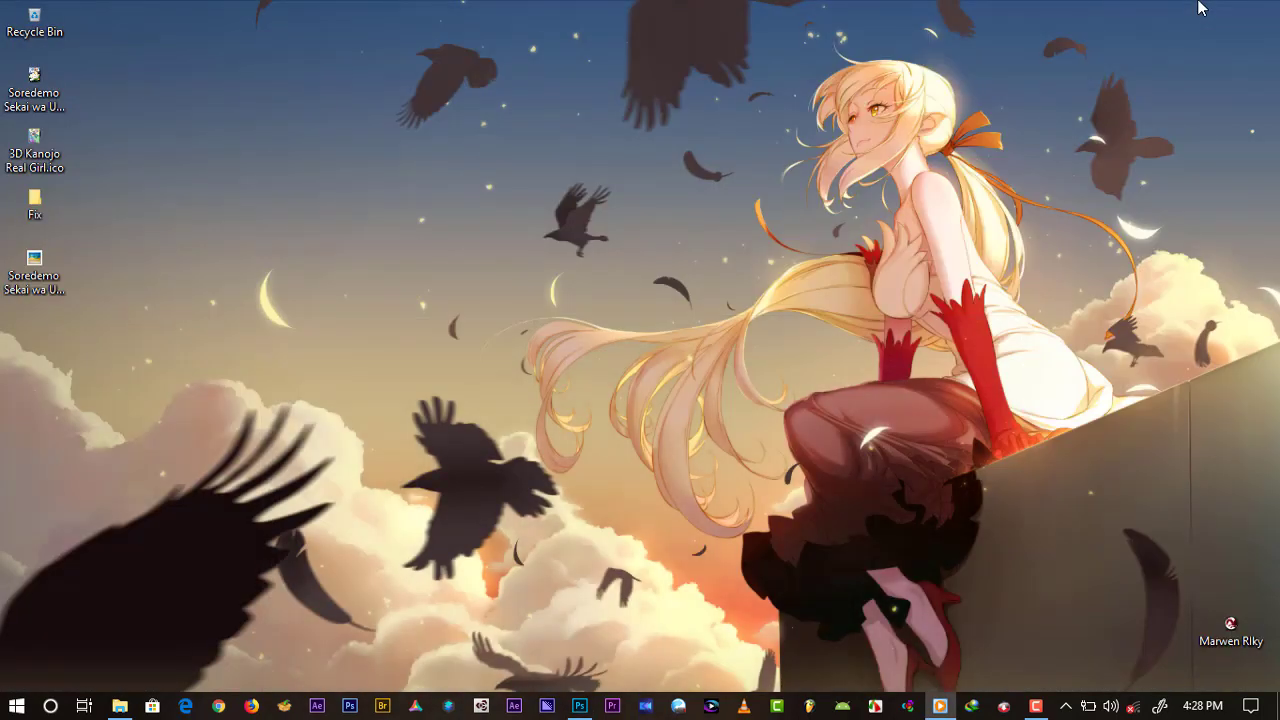
left_click(37, 95)
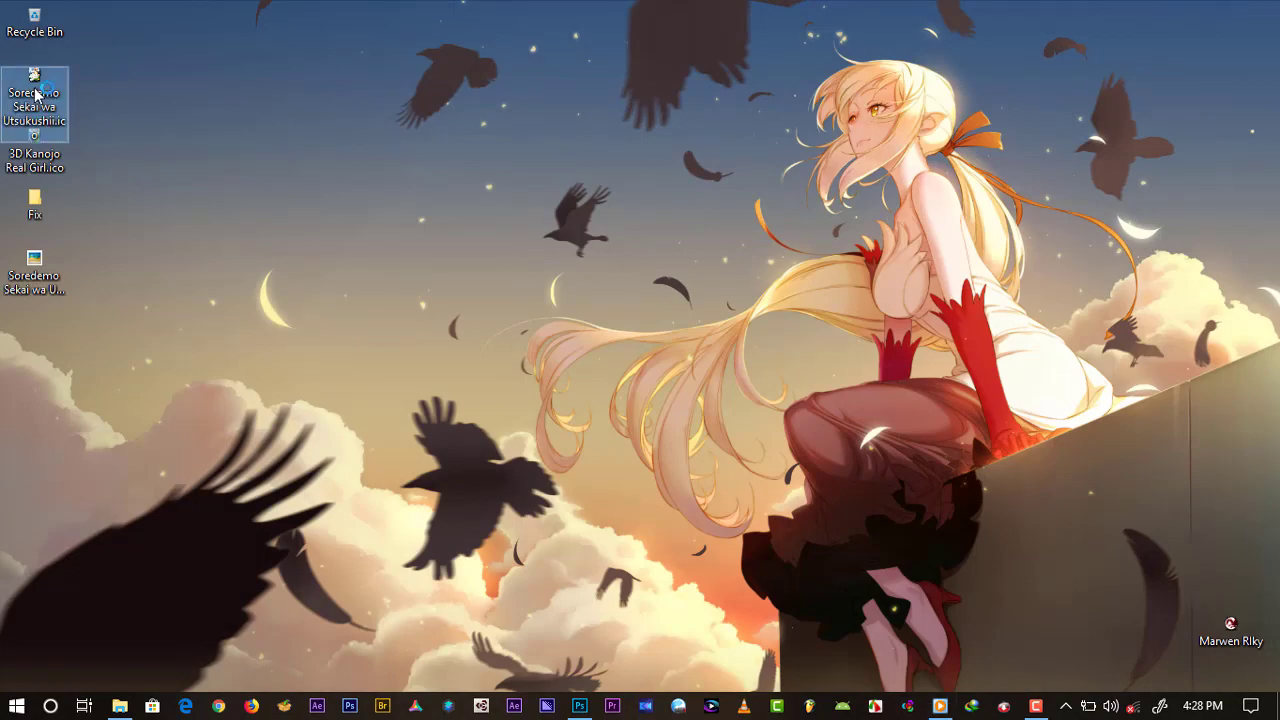
right_click(37, 95)
left_click(148, 636)
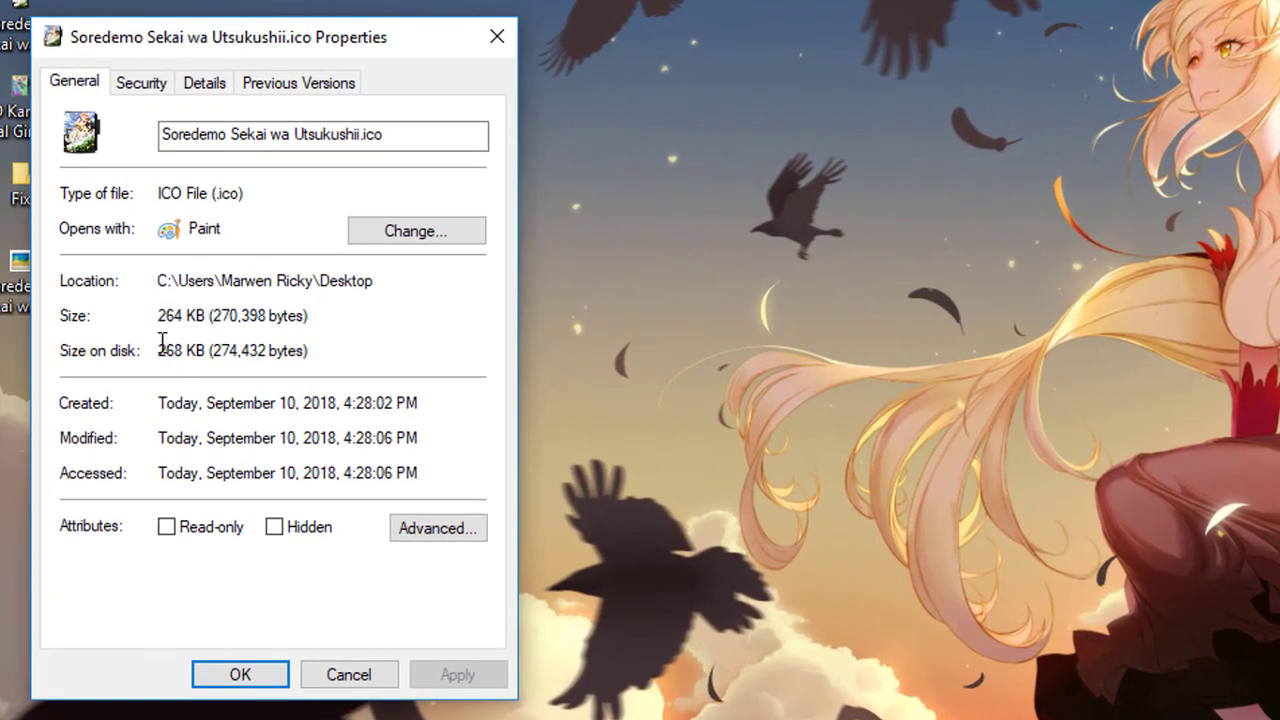
left_click_drag(160, 316, 201, 317)
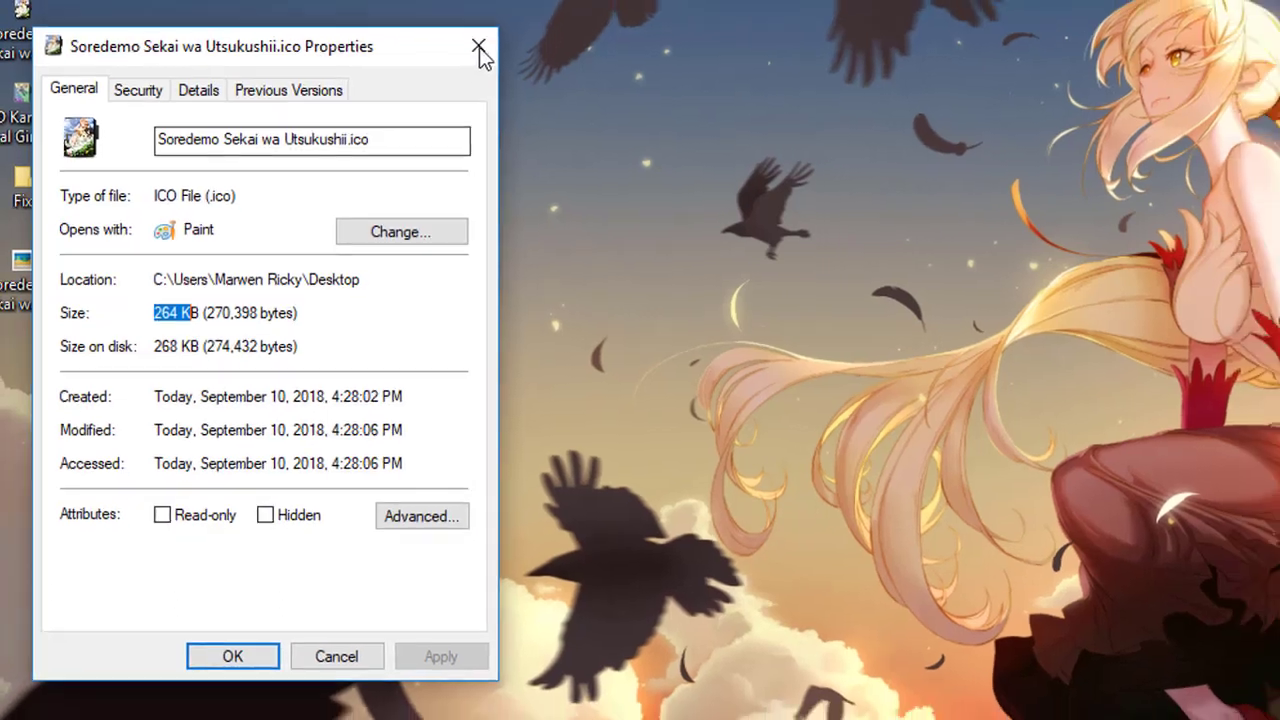
left_click(497, 37)
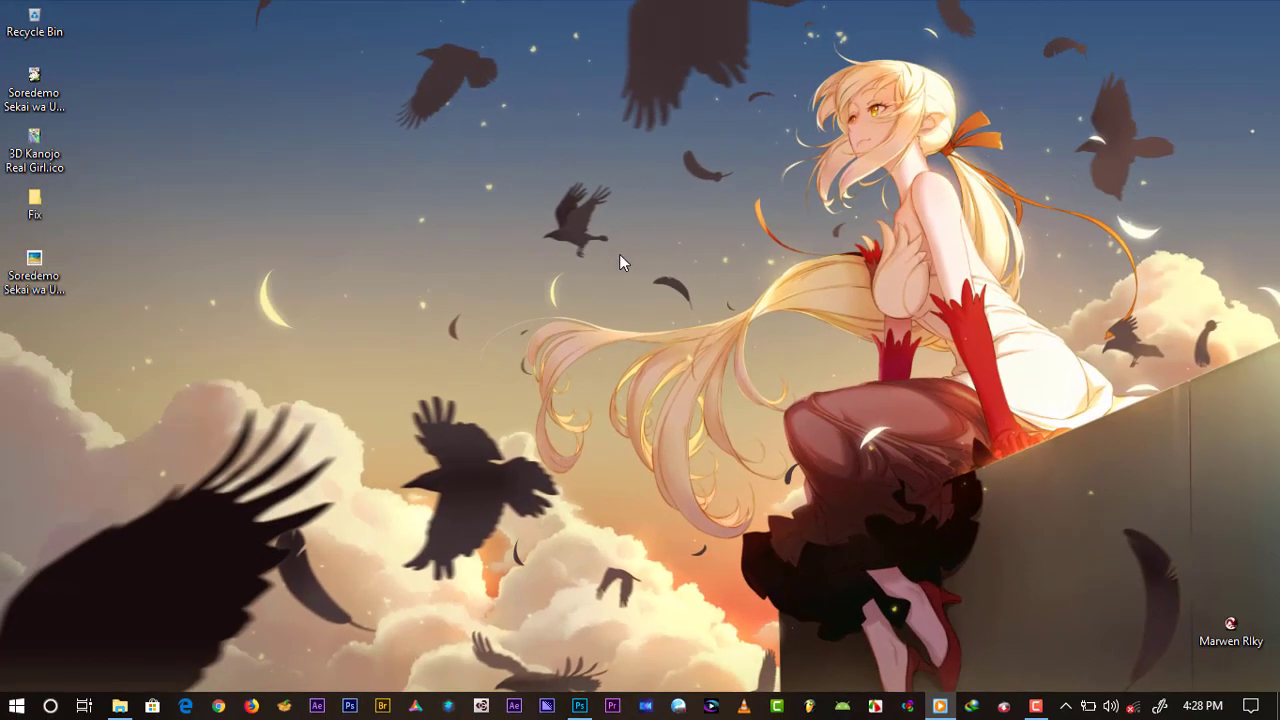